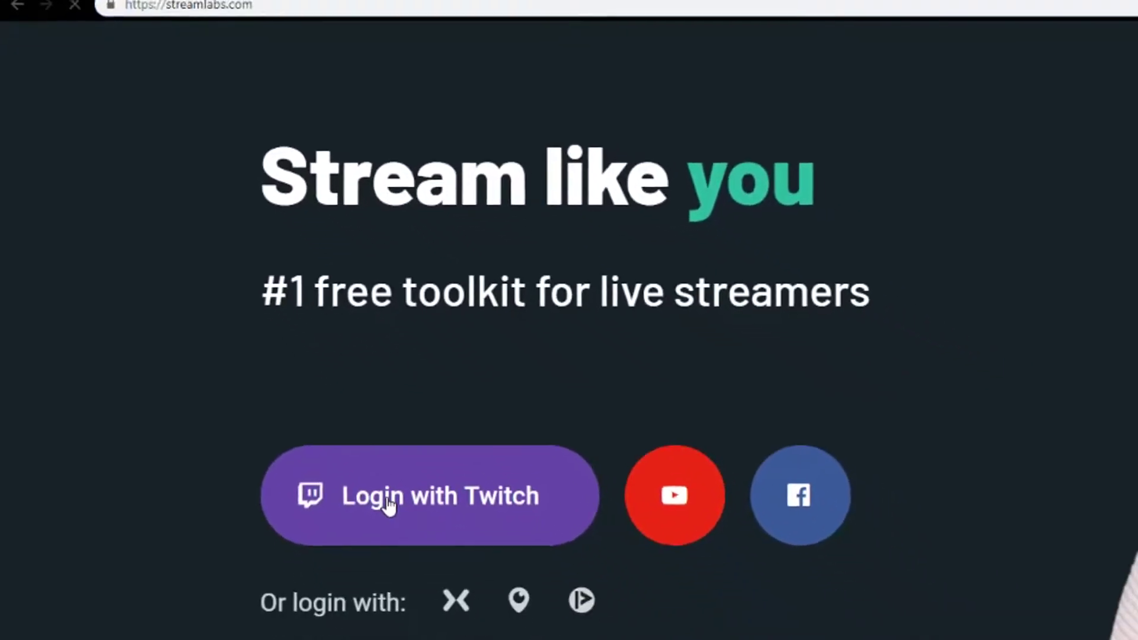
- Log in to Streamlabs with Twitch and open the Alert Box settings from the dashboard
left_click(407, 531)
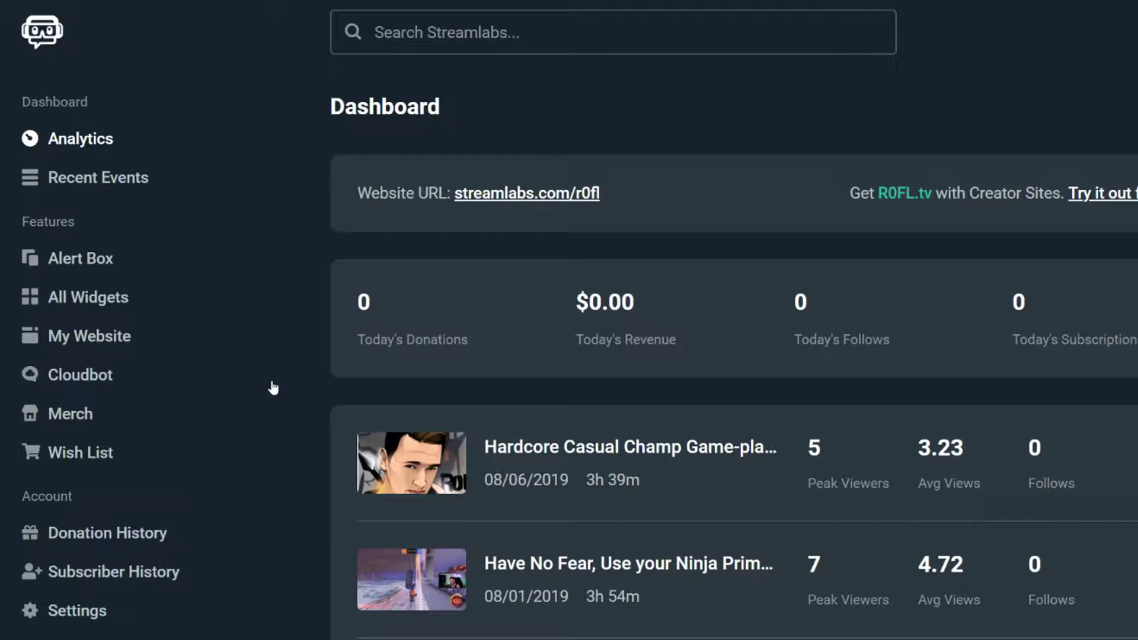
left_click(80, 265)
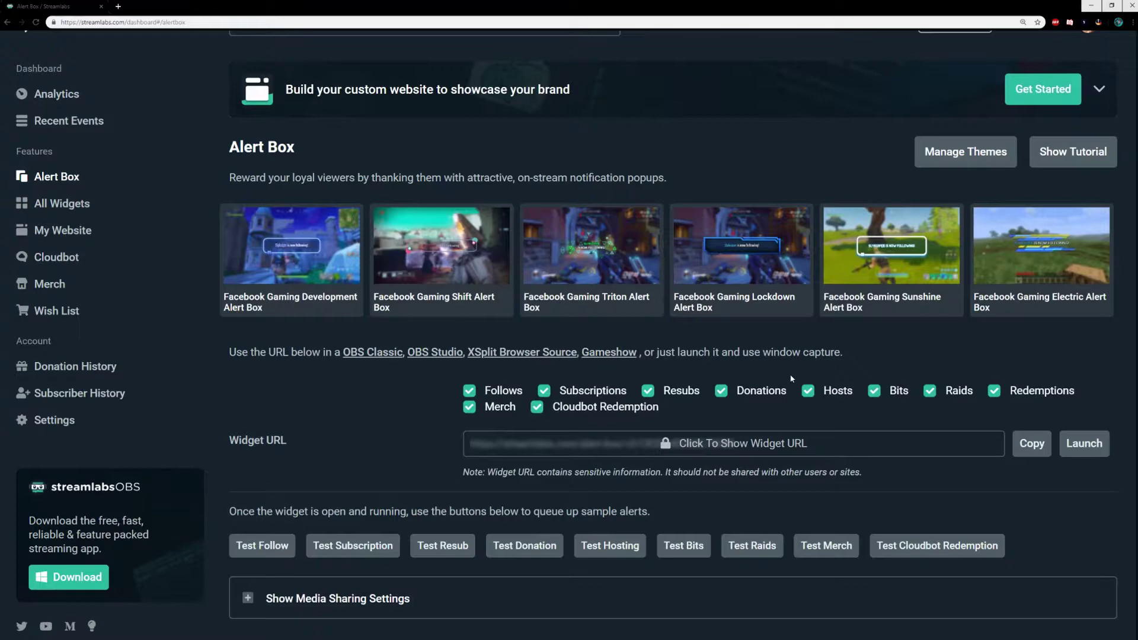
- Launch the alert box widget in its own window and preview a test follow alert in it
scroll(773, 439, "down", 2)
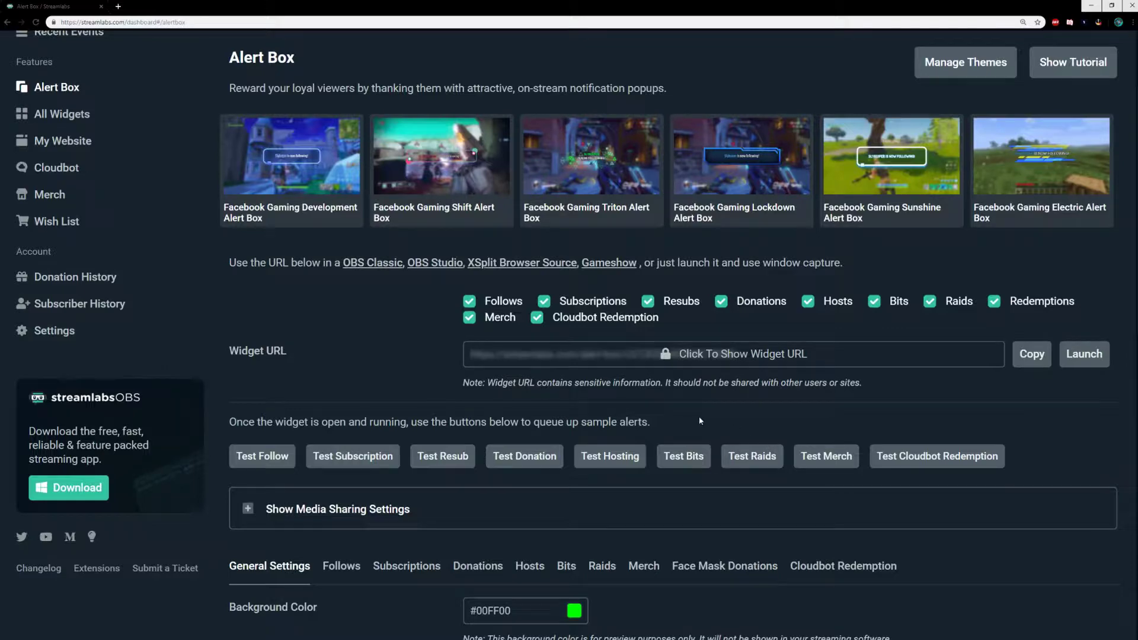
scroll(701, 416, "down", 2)
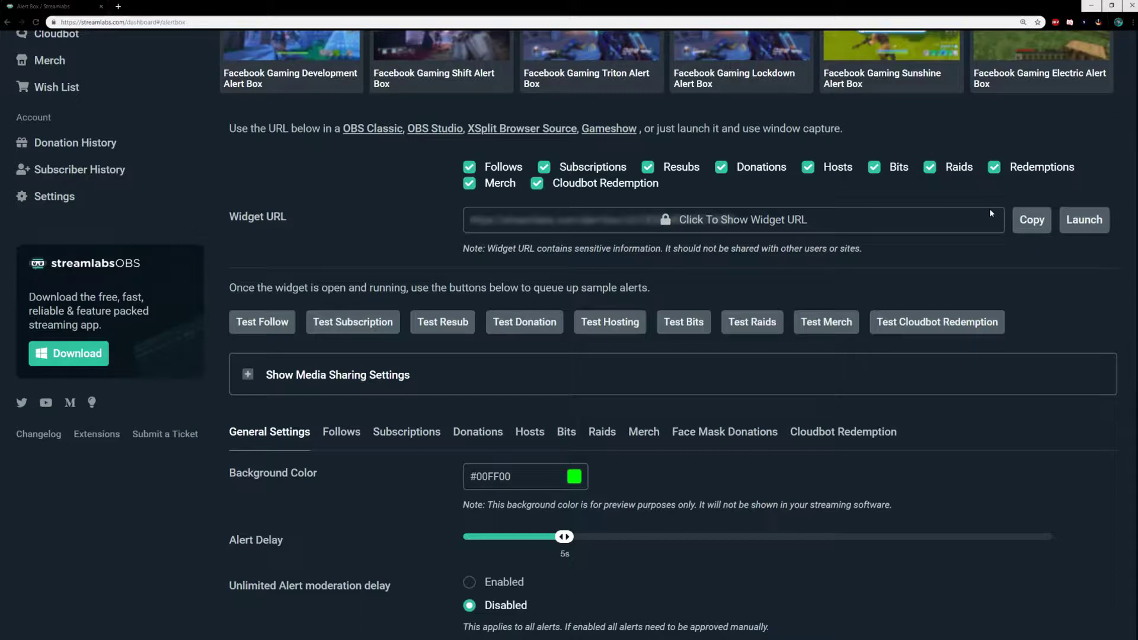
left_click(1084, 223)
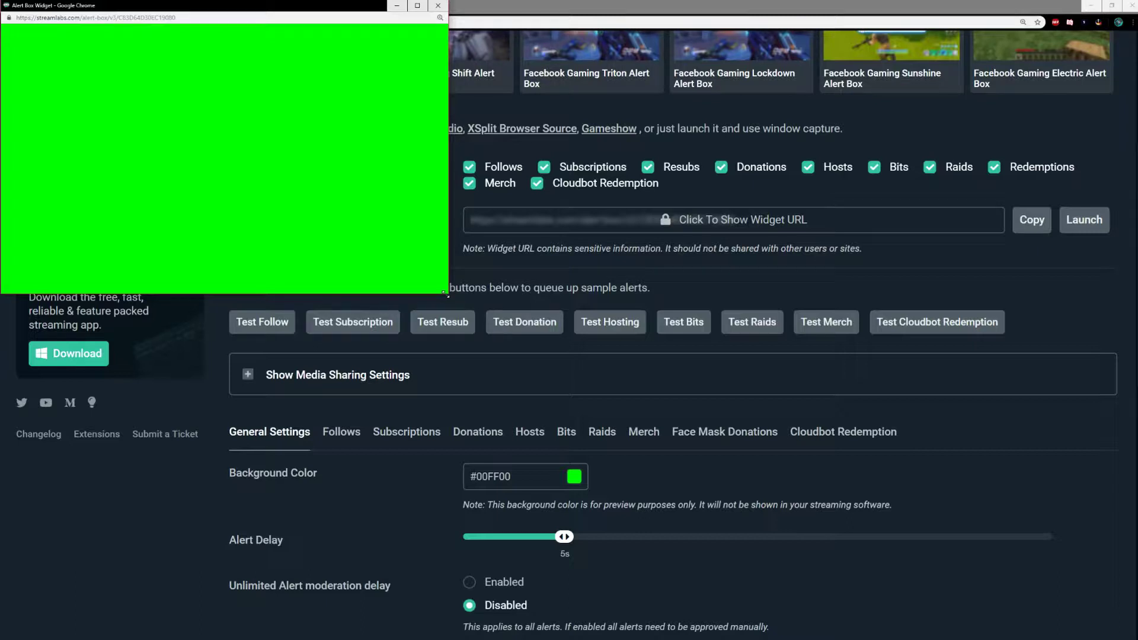
left_click_drag(299, 11, 373, 12)
left_click(276, 323)
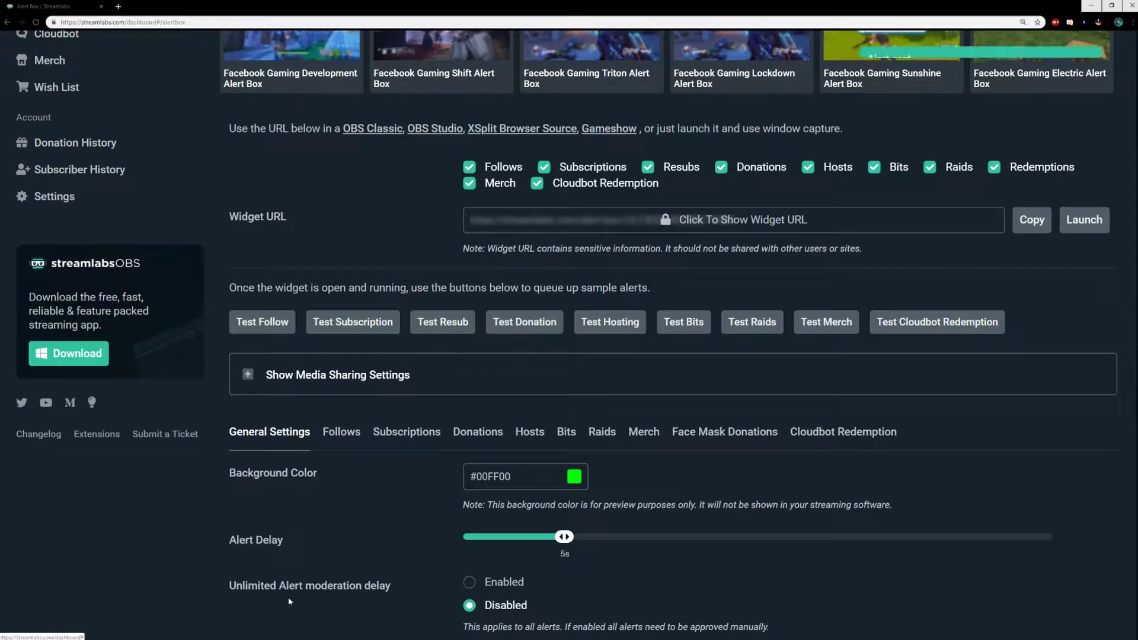
mouse_move(249, 633)
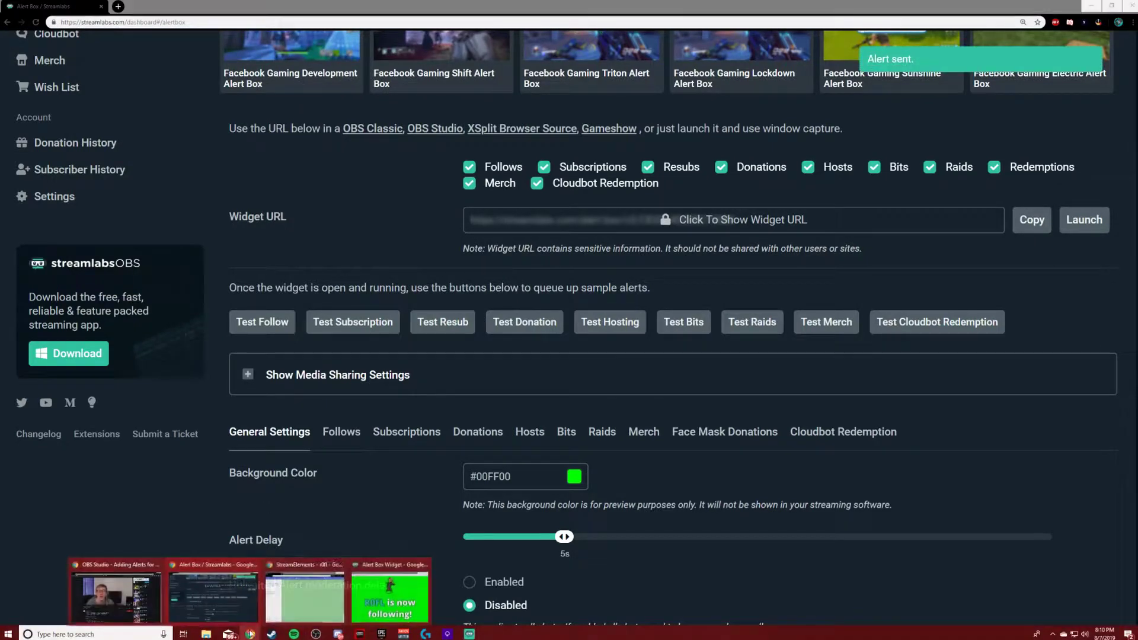
left_click(384, 585)
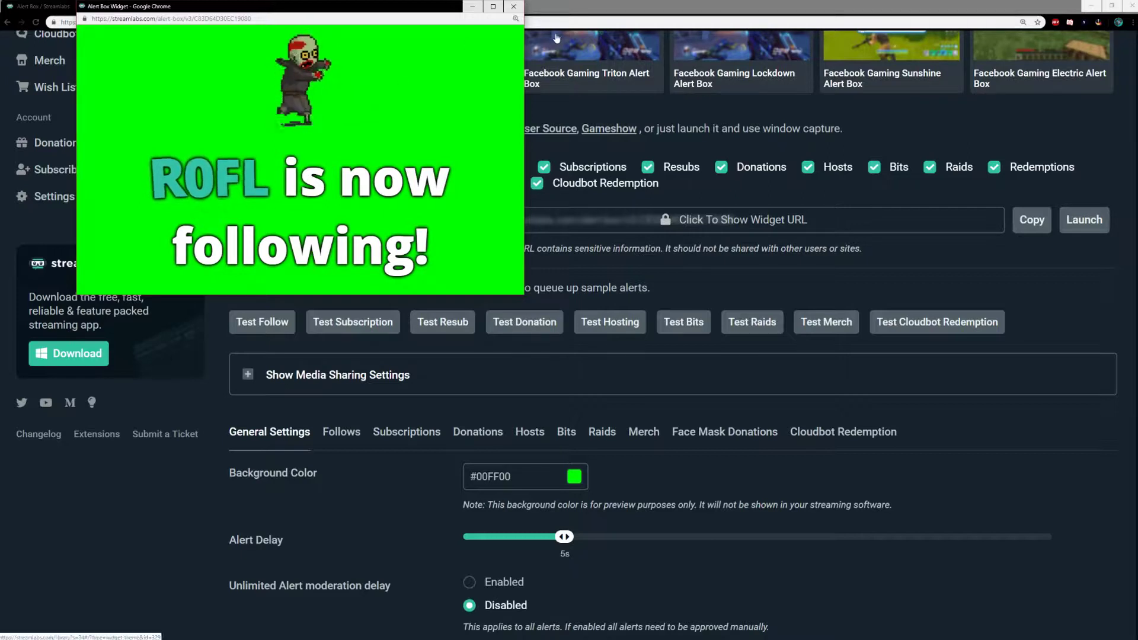
- Shift the alert widget preview window aside and close it
left_click_drag(398, 7, 364, 8)
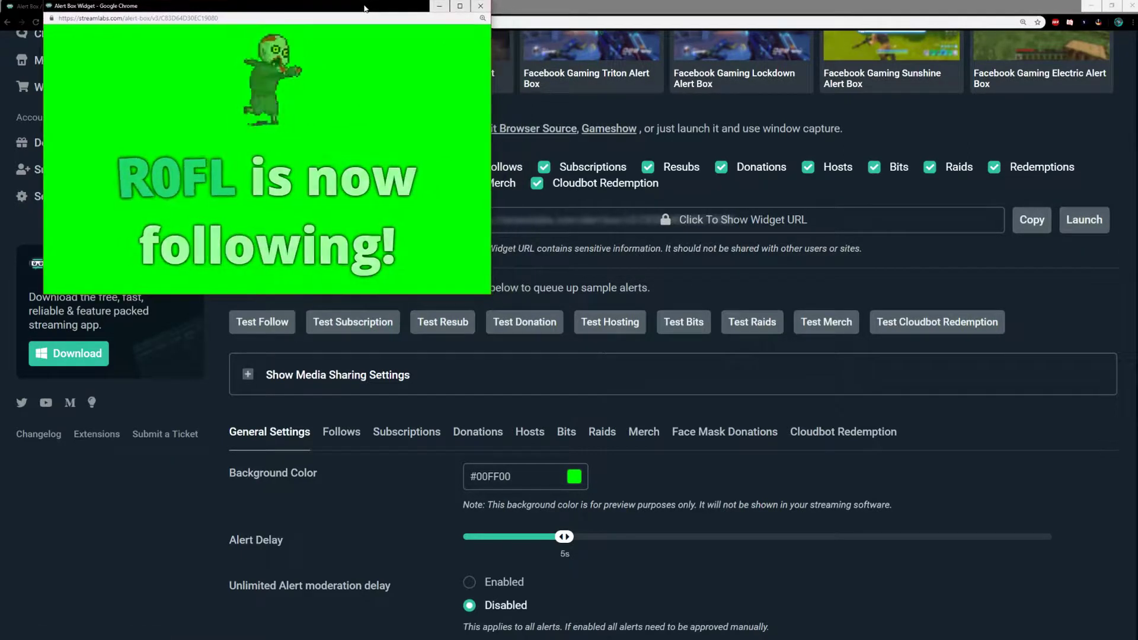
left_click(539, 323)
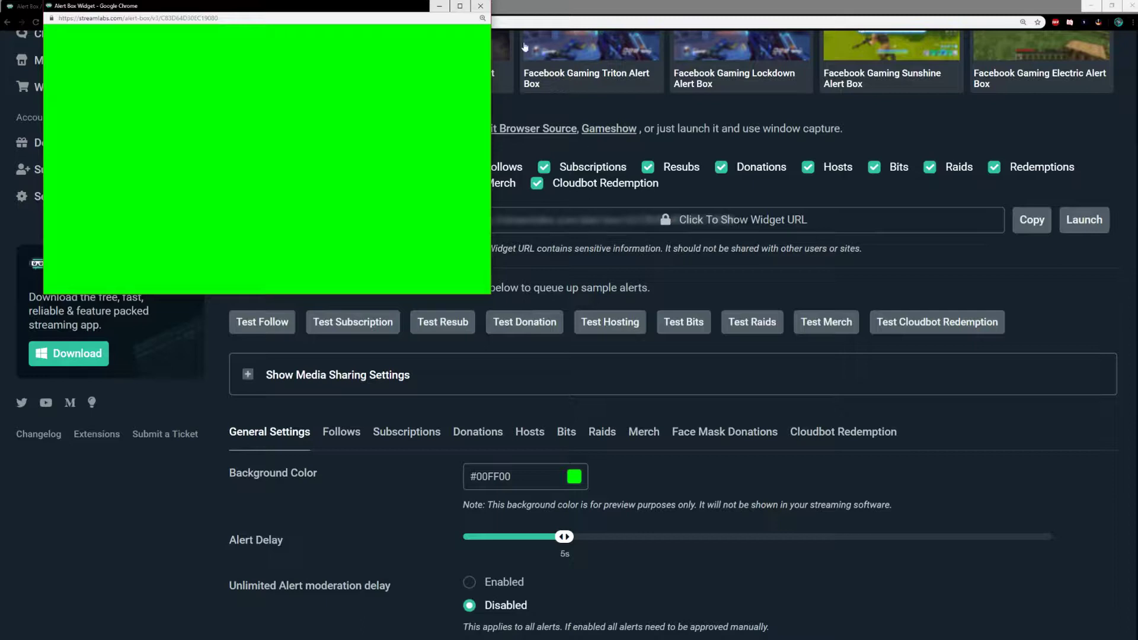
left_click(479, 7)
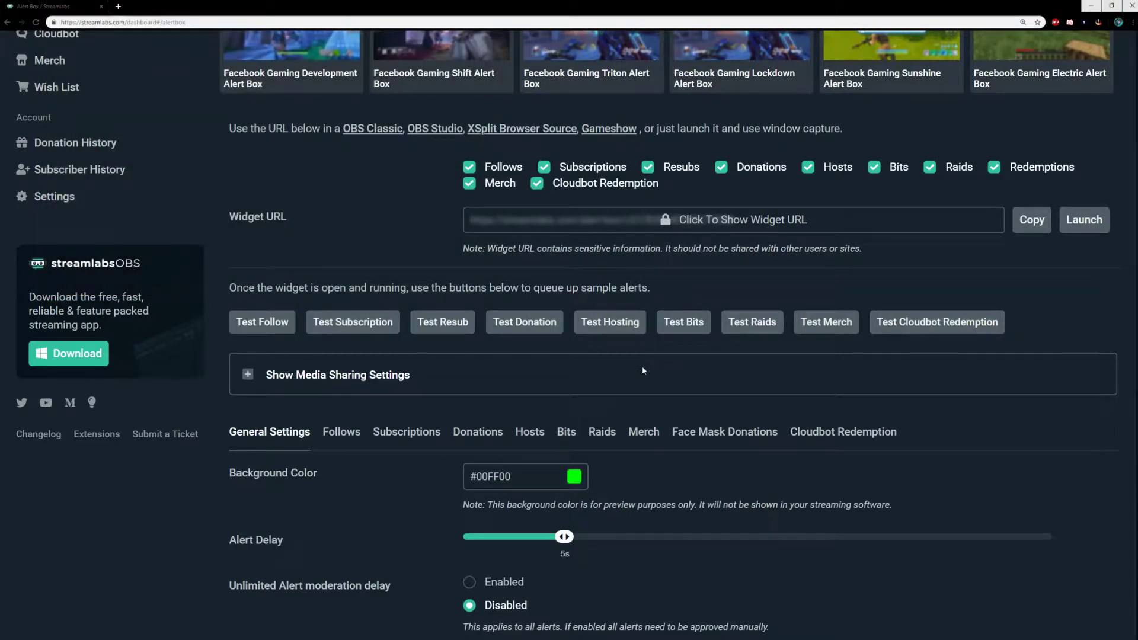
- Try the general alert layout with the image beside the text, and return to the image-above-text layout
scroll(643, 371, "down", 3)
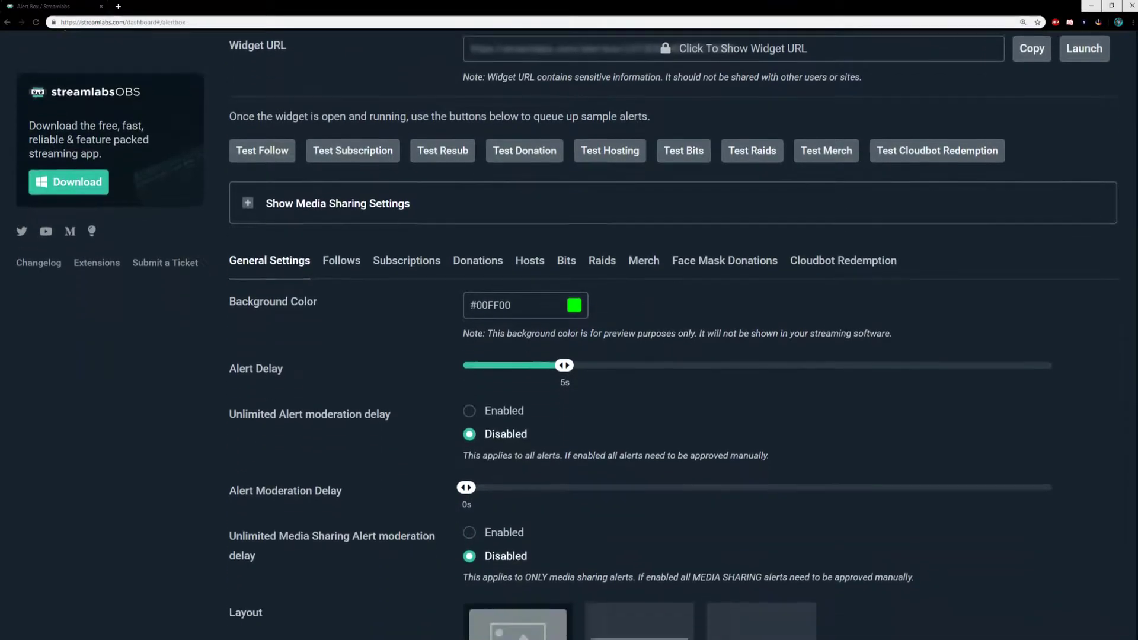
scroll(600, 275, "down", 1)
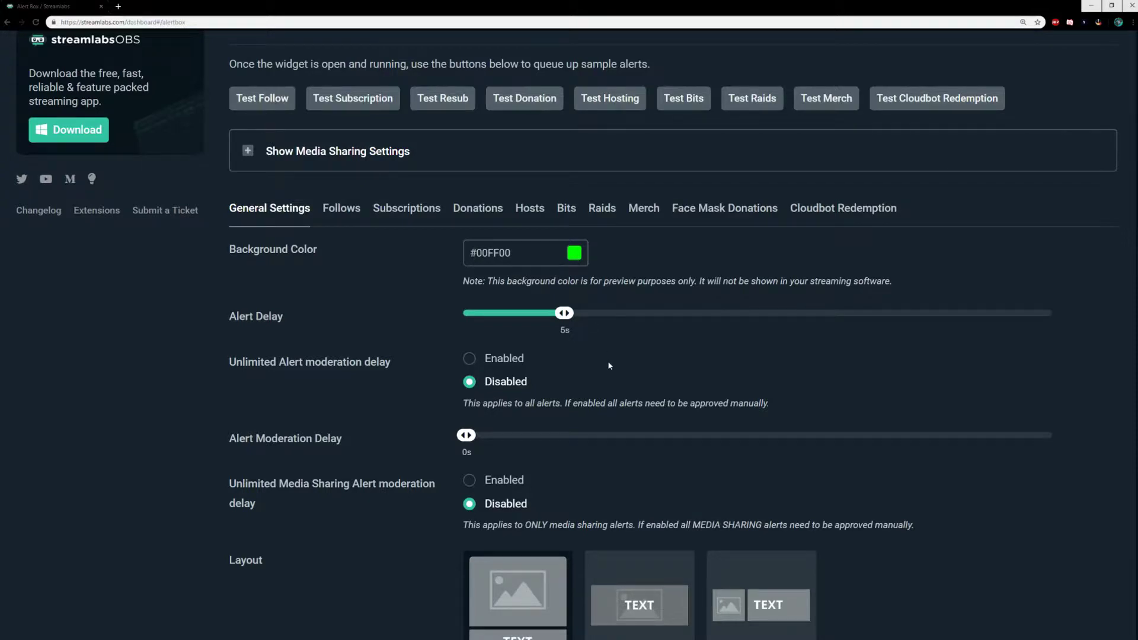
scroll(608, 365, "down", 2)
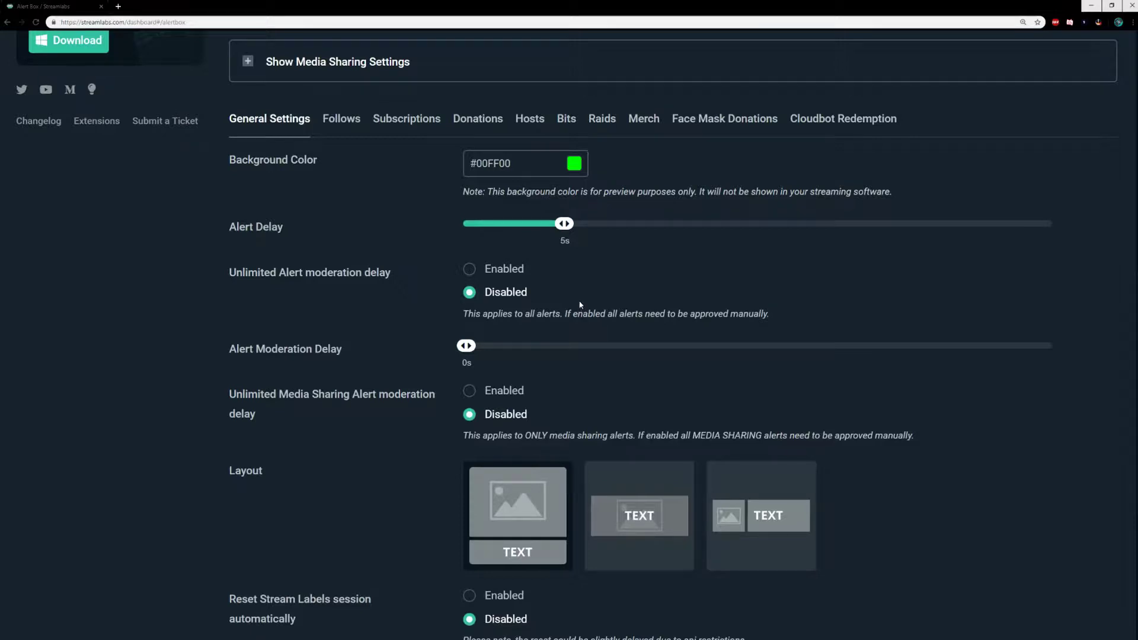
scroll(580, 304, "down", 2)
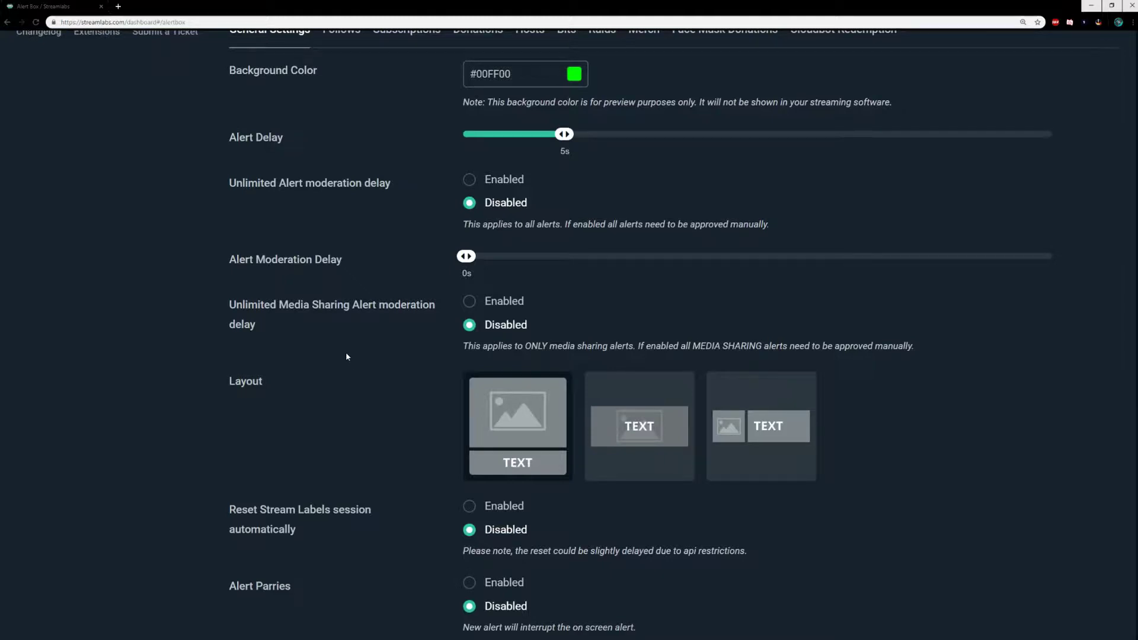
scroll(361, 359, "down", 2)
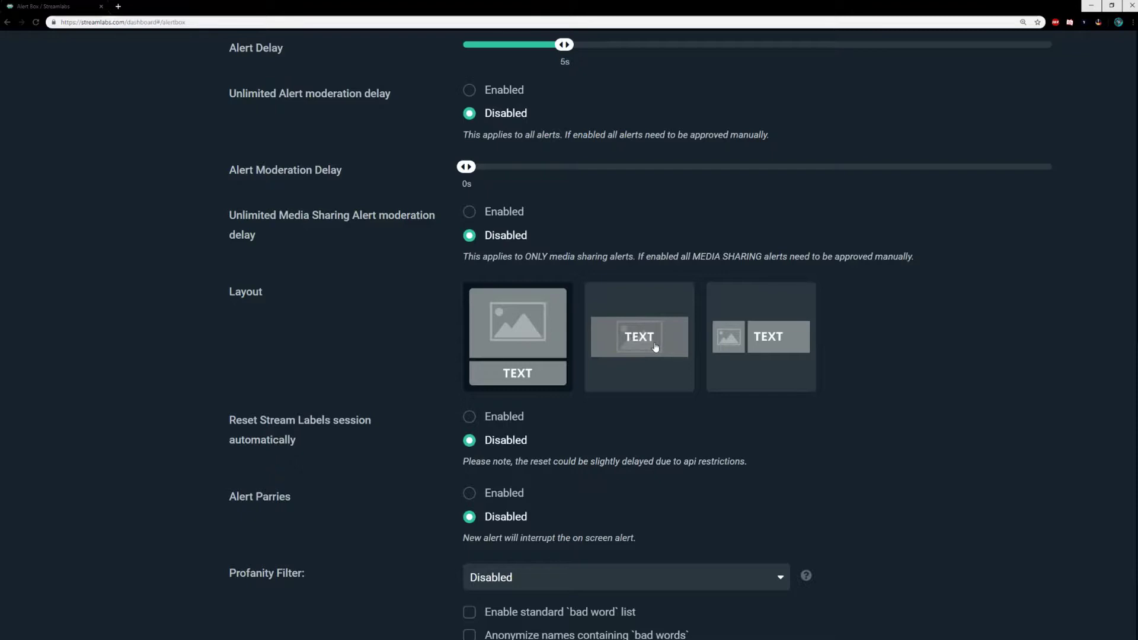
left_click(750, 347)
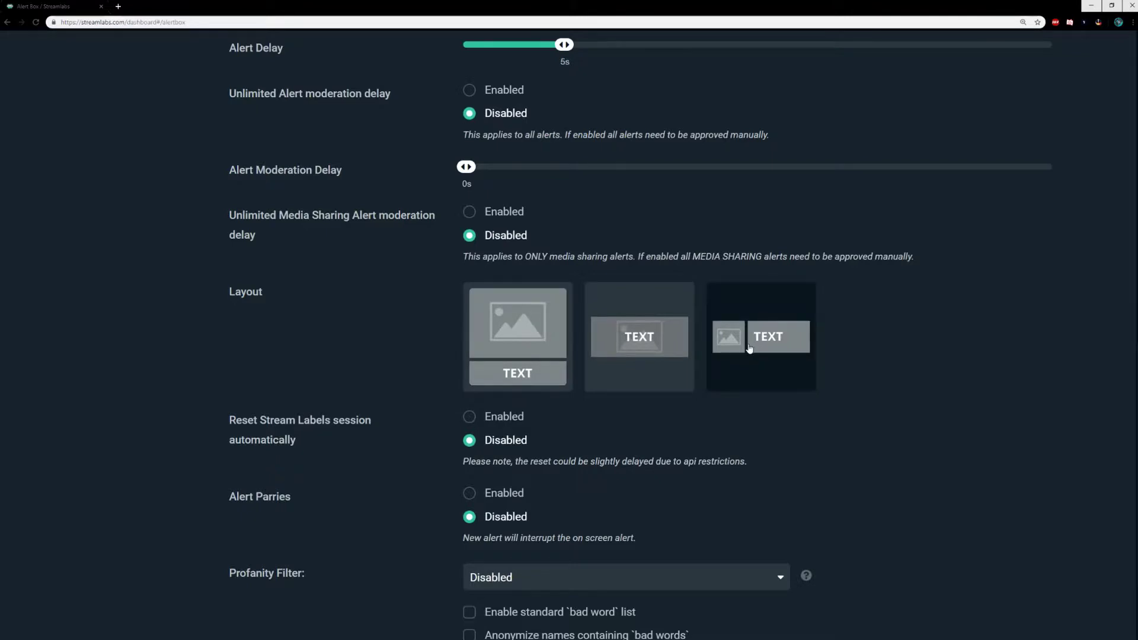
left_click(510, 333)
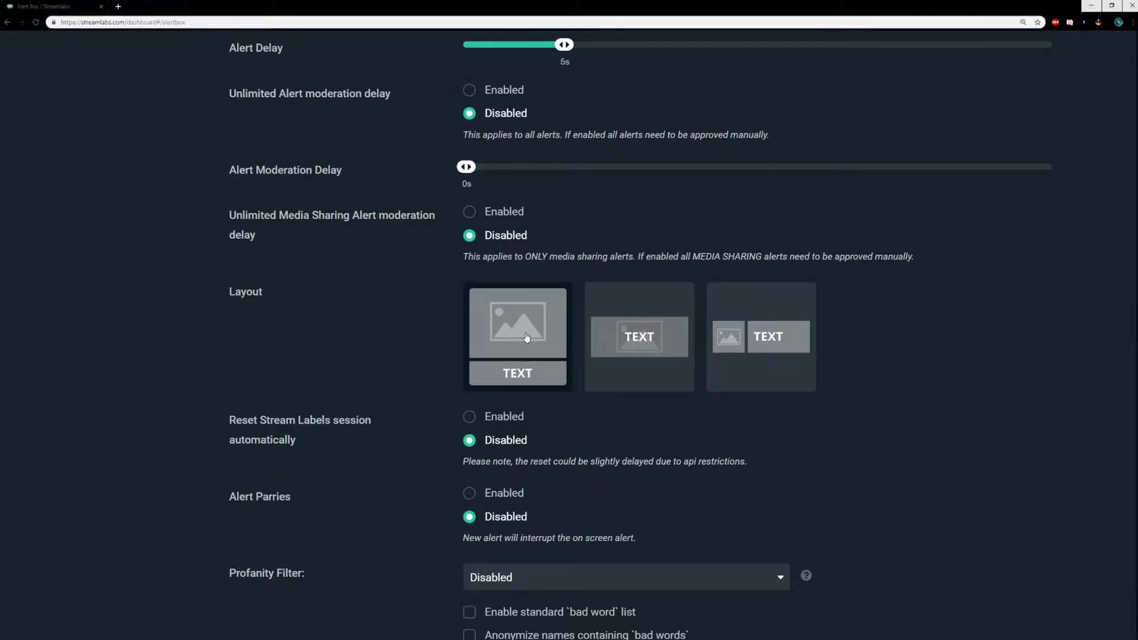
- Examine the available profanity filter options in the general alert settings without changing the selection
scroll(372, 447, "down", 2)
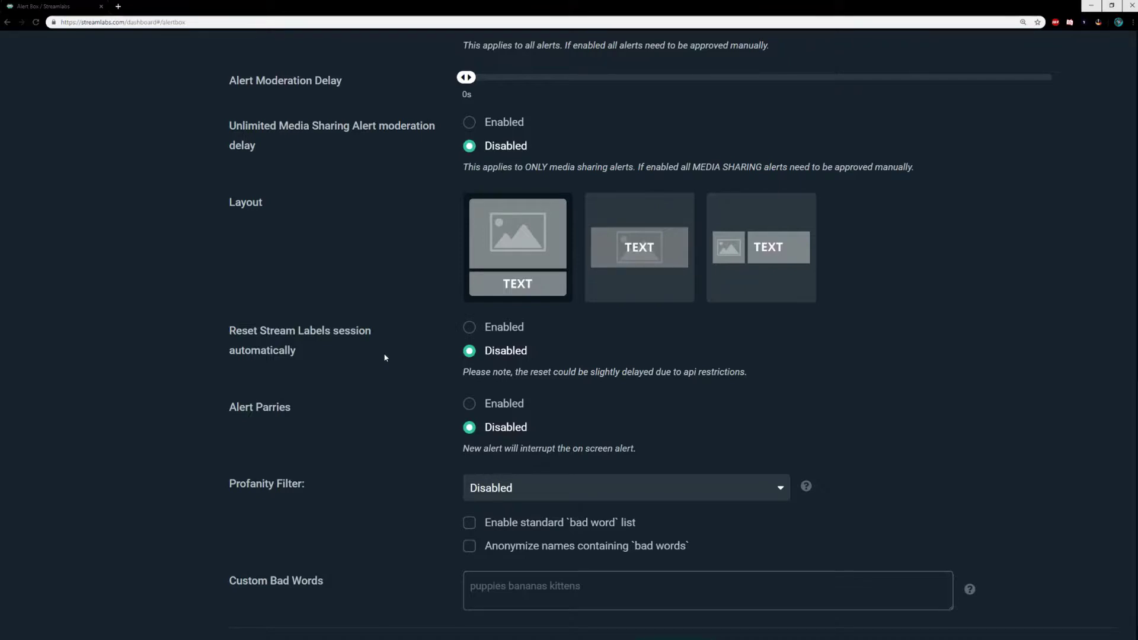
scroll(409, 483, "down", 1)
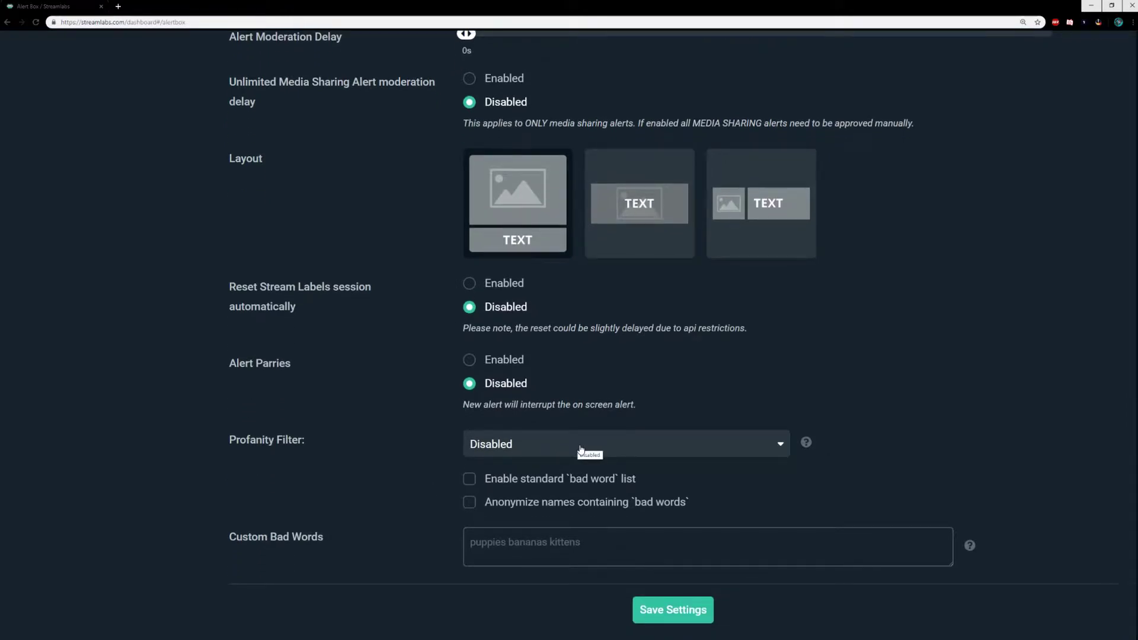
left_click(579, 448)
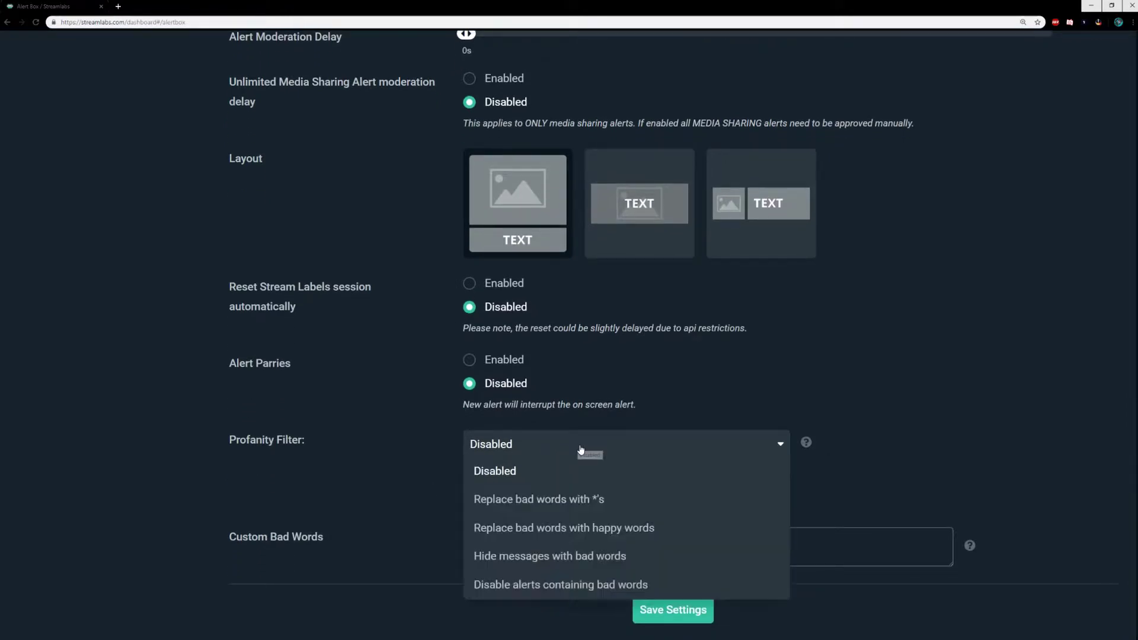
left_click(778, 445)
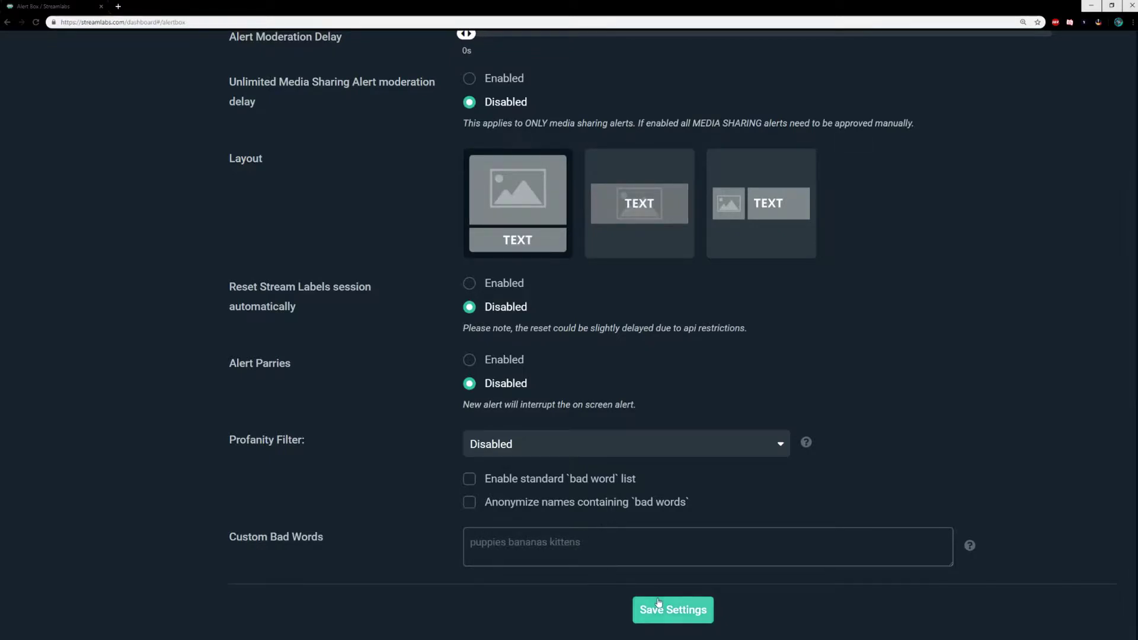
- Open the Follows alert settings and choose the layout with the text over the image
scroll(369, 276, "up", 8)
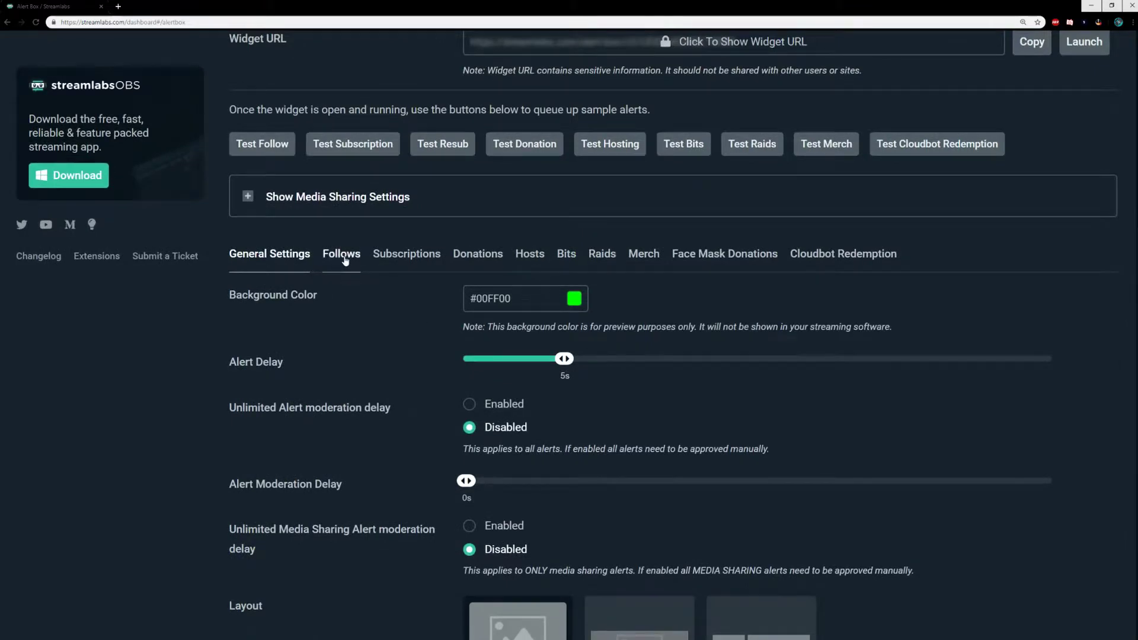
left_click(343, 258)
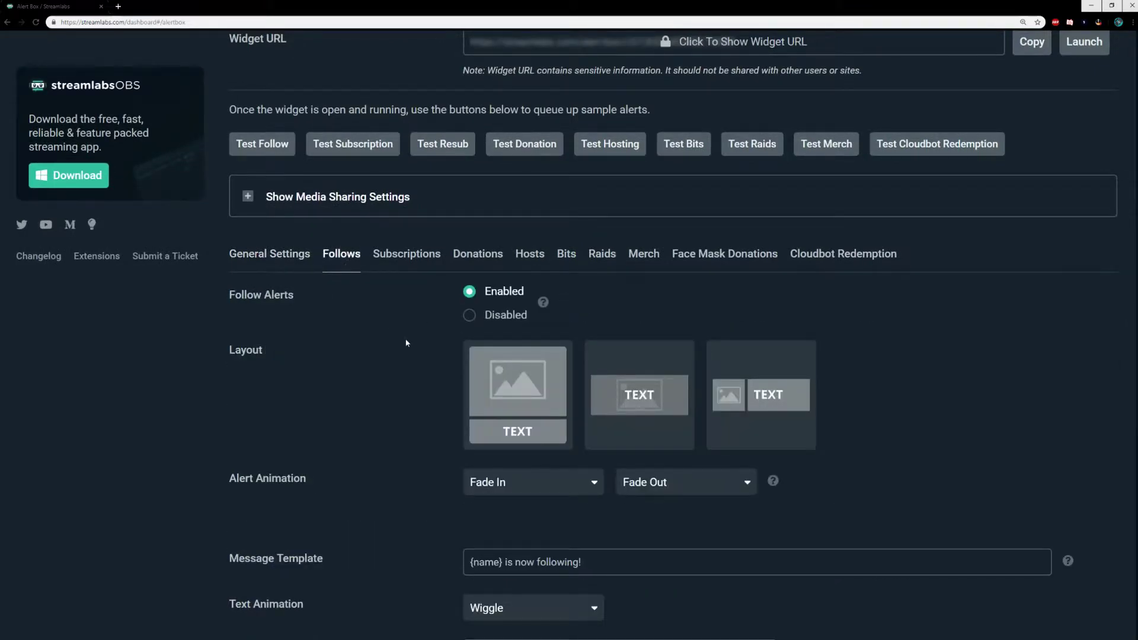
scroll(407, 343, "down", 2)
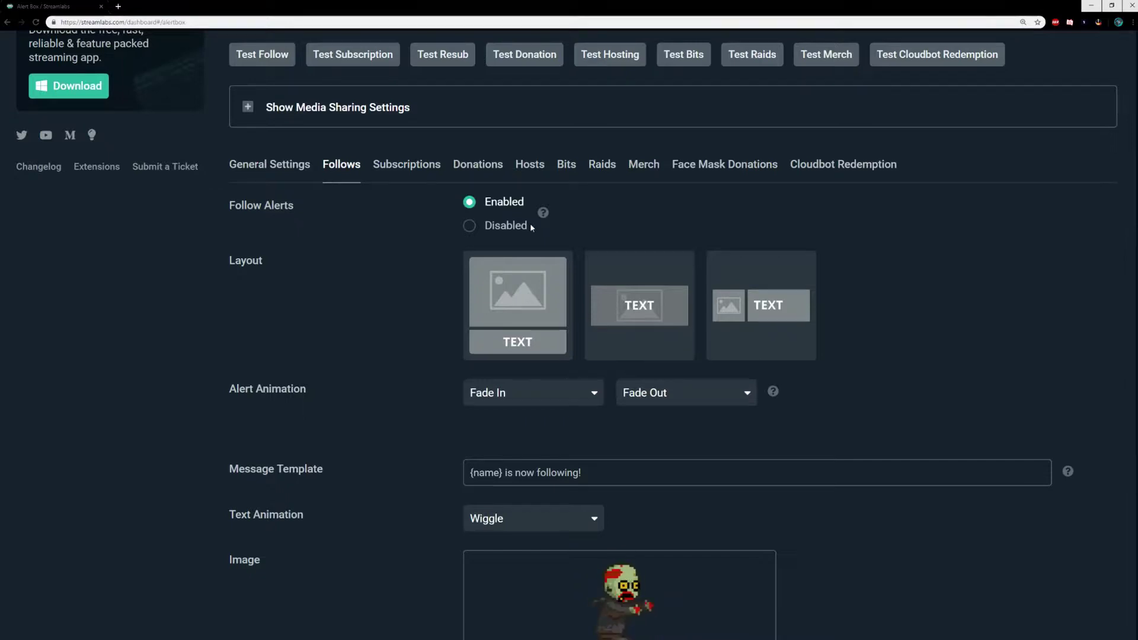
scroll(530, 223, "up", 1)
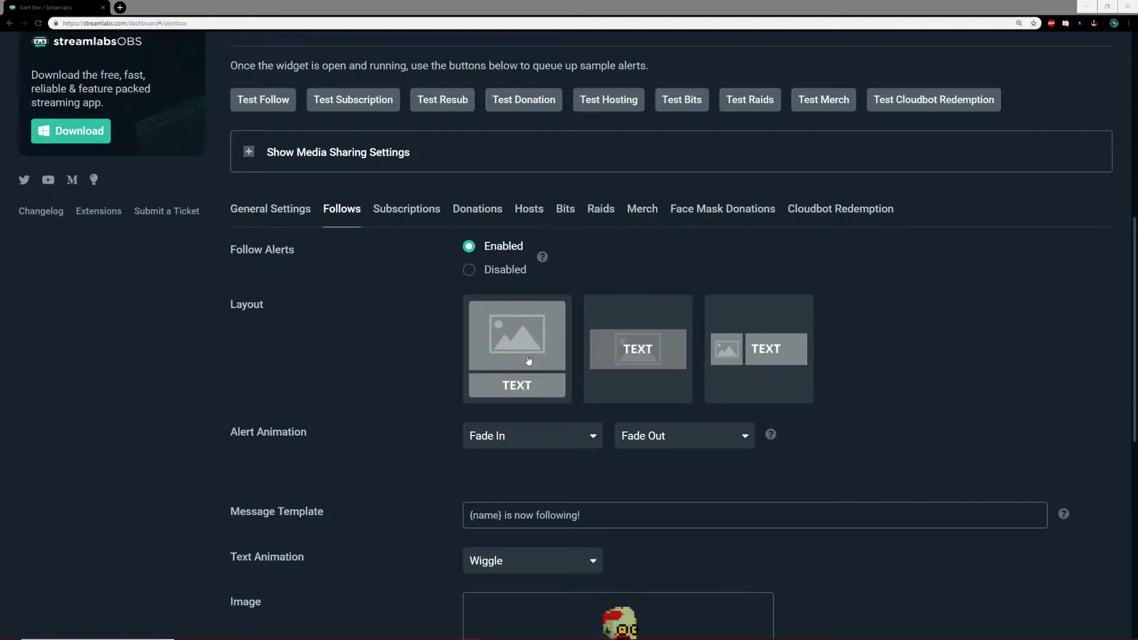
left_click(654, 359)
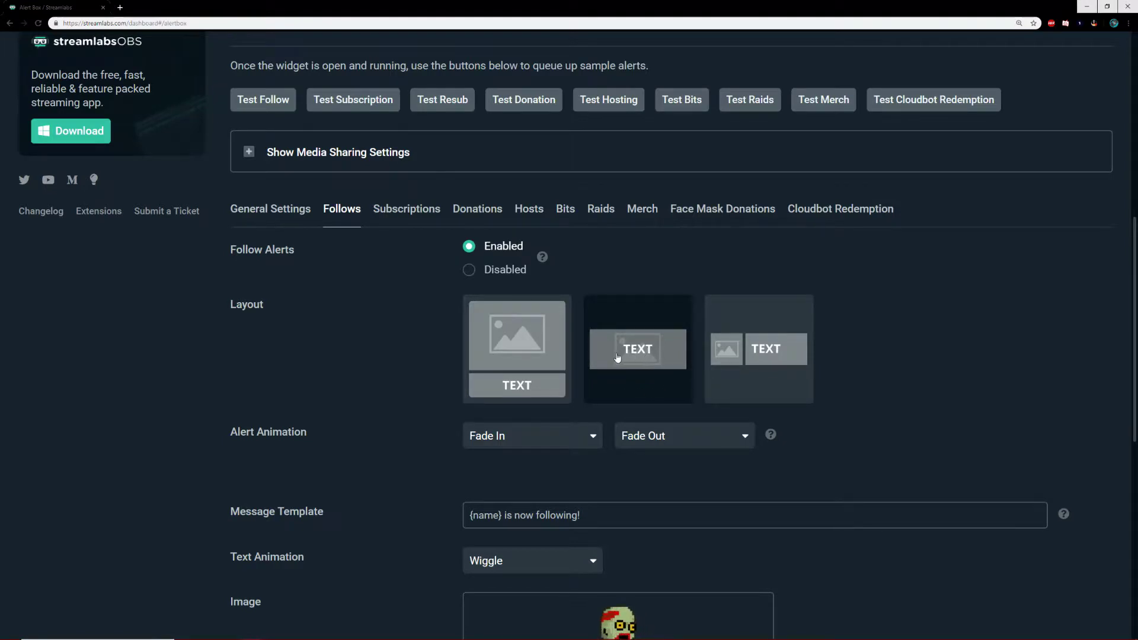
- Set the follow alert's entrance animation to Zoom In
scroll(638, 474, "down", 2)
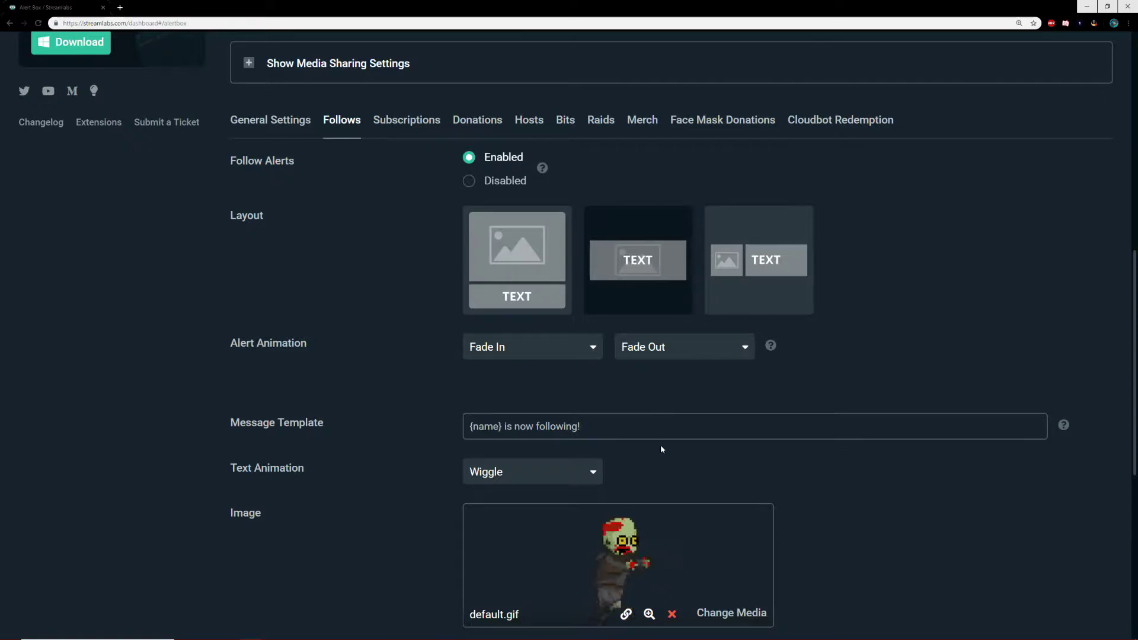
scroll(660, 445, "down", 1)
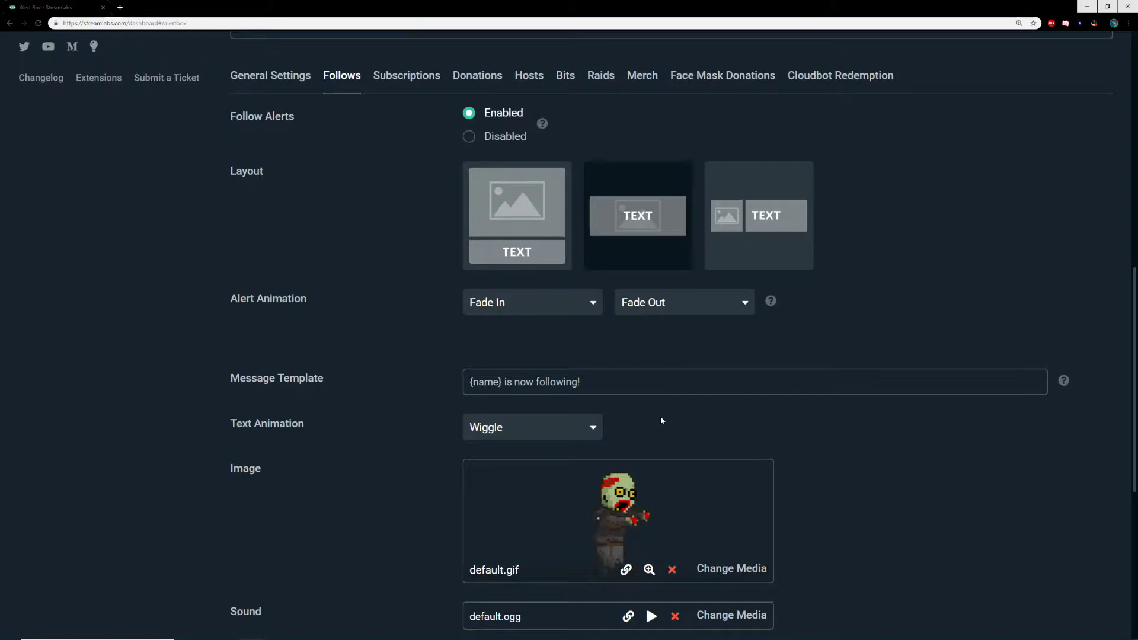
left_click(590, 301)
scroll(527, 441, "down", 3)
scroll(527, 442, "down", 1)
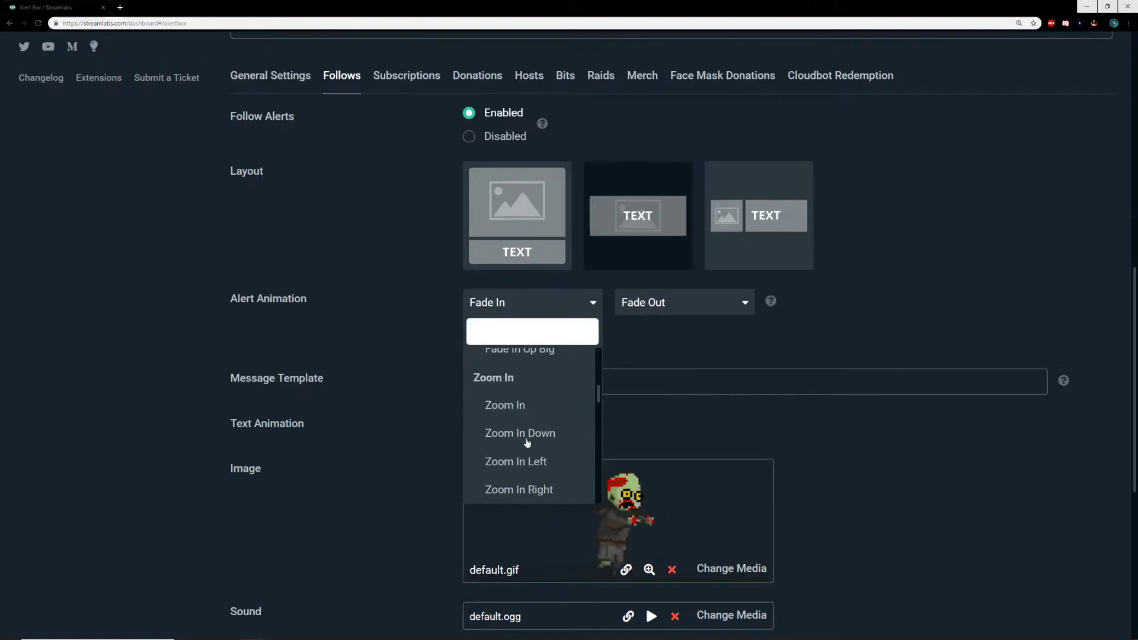
left_click(517, 407)
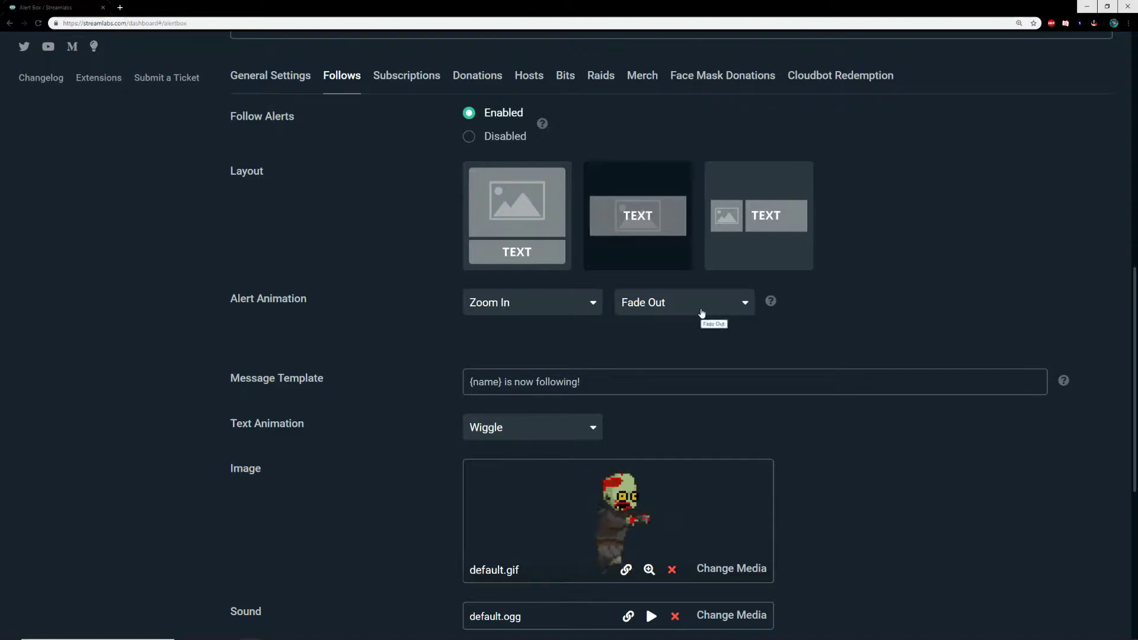
- Change the follow alert's message template to "{name} is now a Spartan!"
scroll(648, 414, "up", 5)
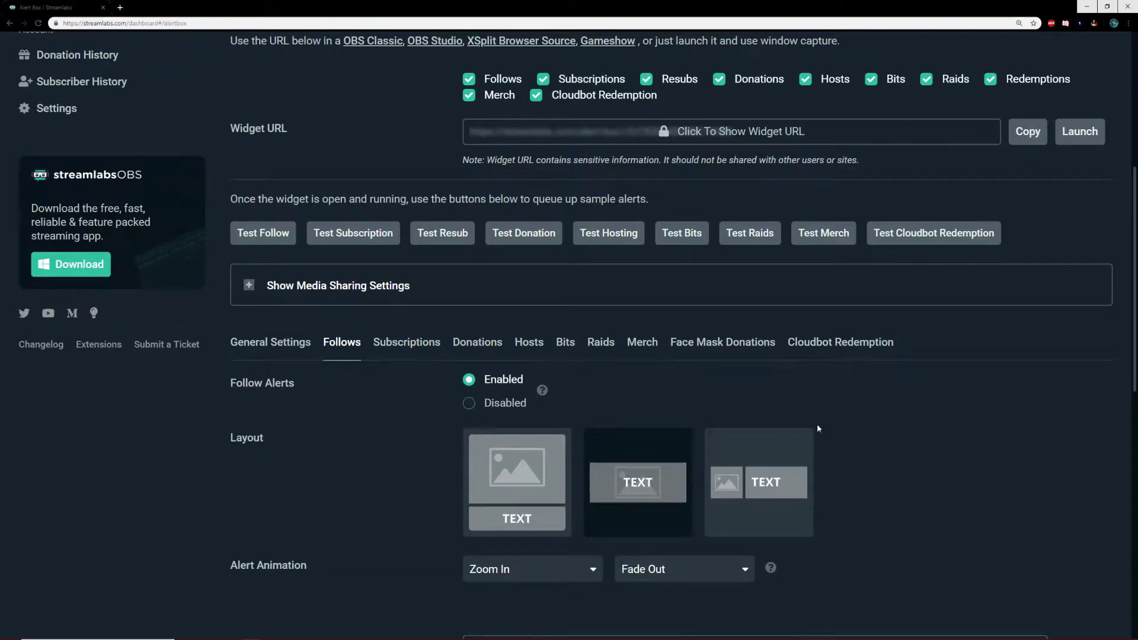
scroll(841, 429, "down", 3)
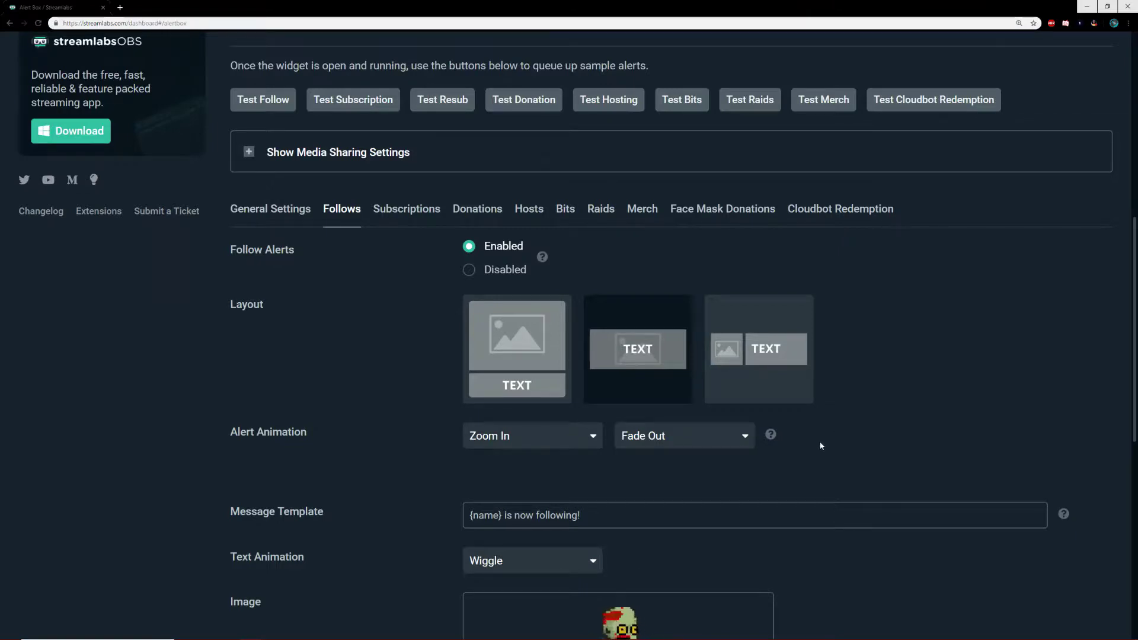
scroll(819, 442, "down", 5)
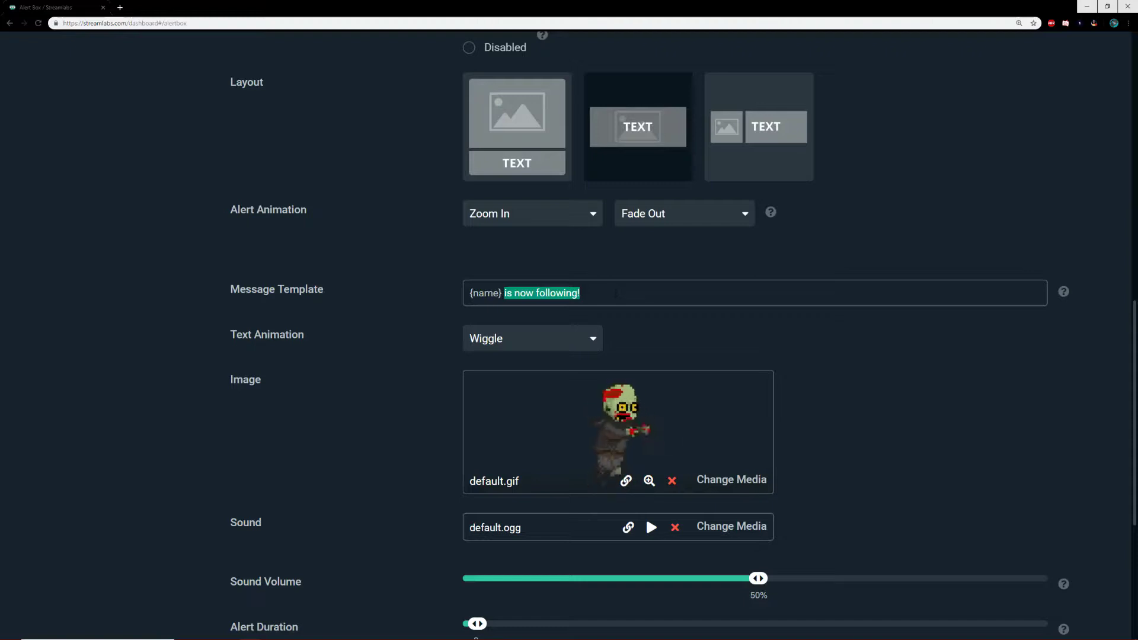
type("is now a Spartan!")
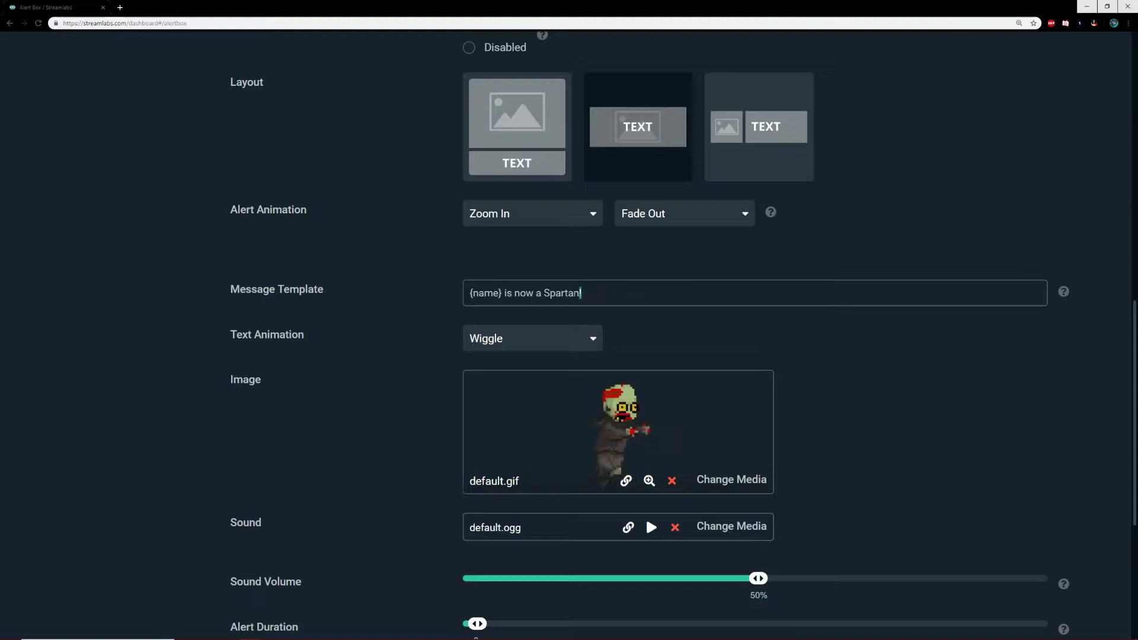
- Examine the available text animation options for the follow alert, keeping the Wiggle selection
triple_click(599, 291)
left_click(599, 291)
left_click(593, 348)
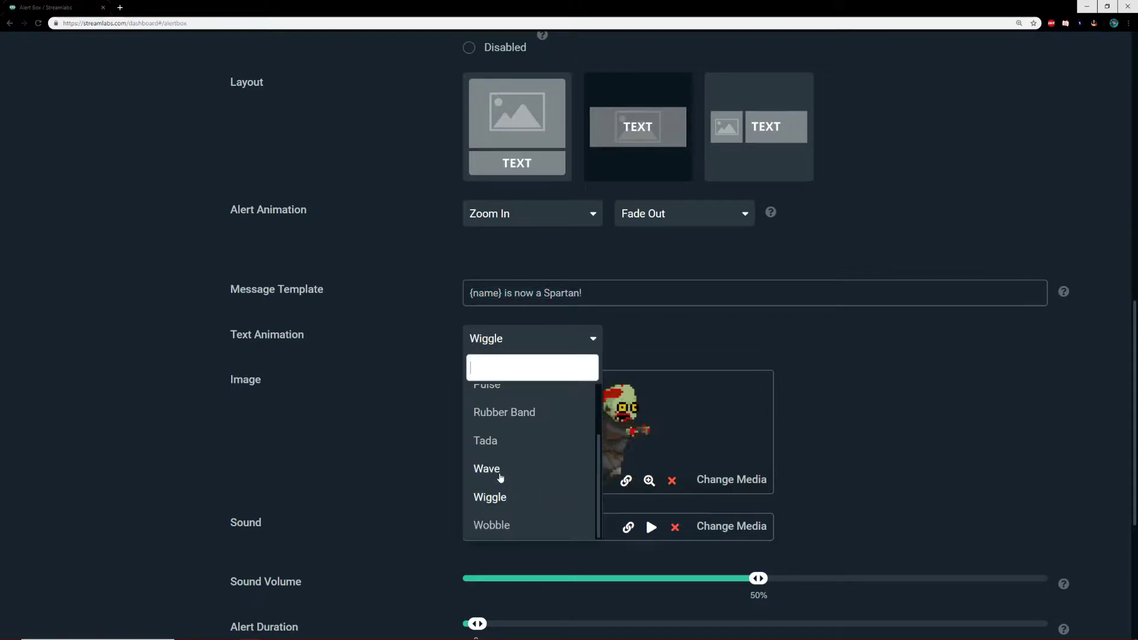
scroll(520, 437, "up", 3)
scroll(519, 437, "down", 3)
scroll(519, 437, "up", 3)
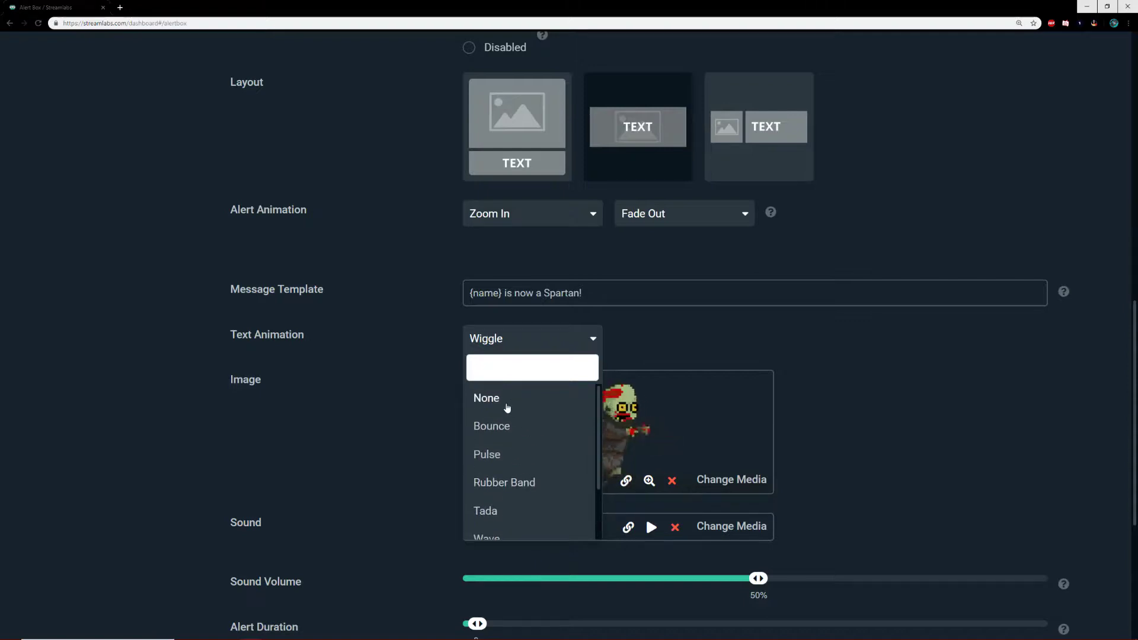
left_click(712, 333)
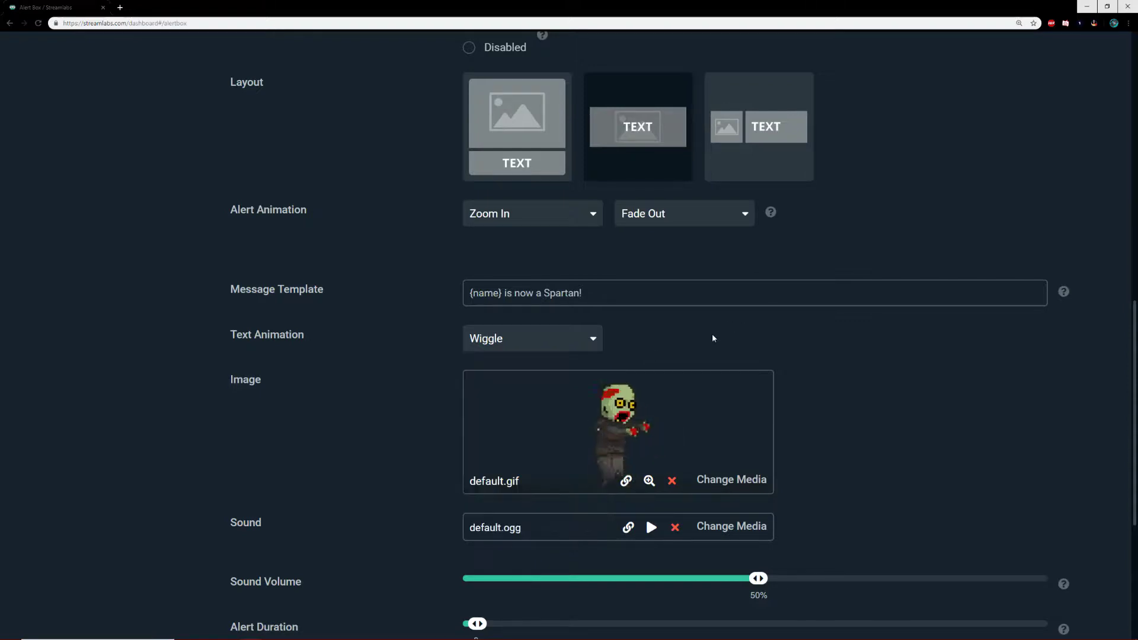
- Replace the follow alert's image with New Follower1.png from the uploaded images in the media gallery
scroll(700, 355, "down", 2)
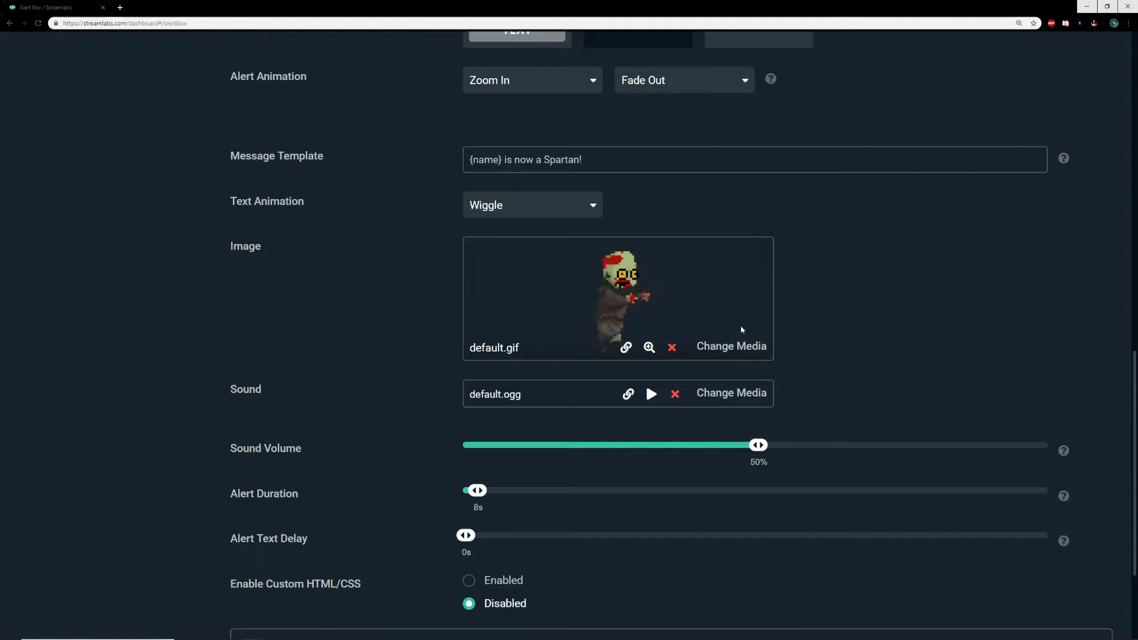
left_click(732, 349)
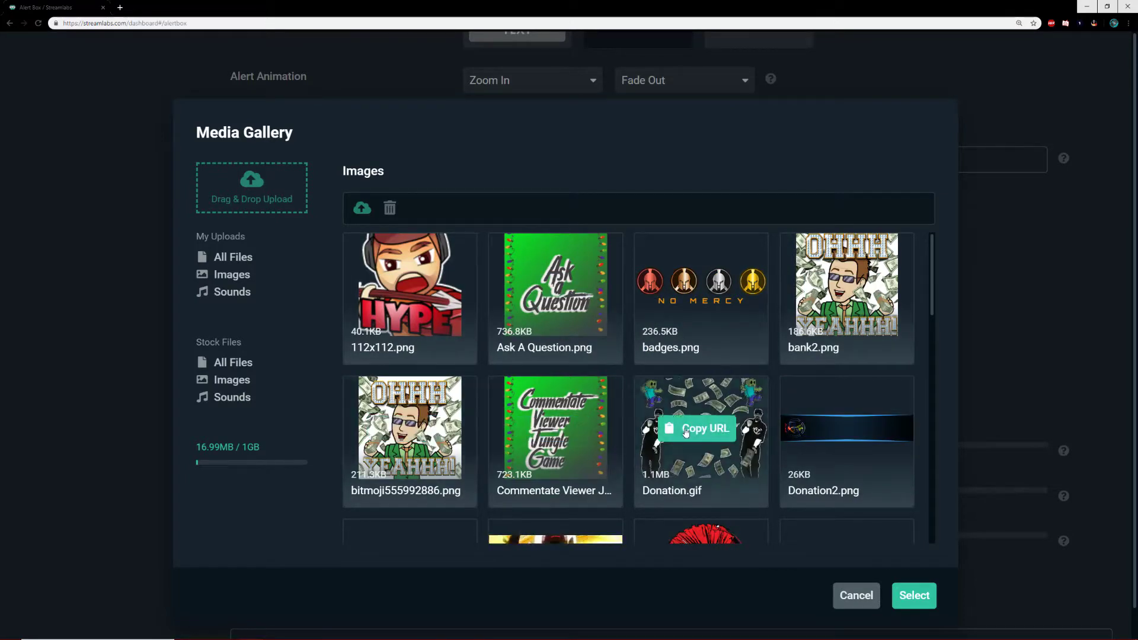
scroll(687, 427, "down", 2)
scroll(684, 433, "down", 5)
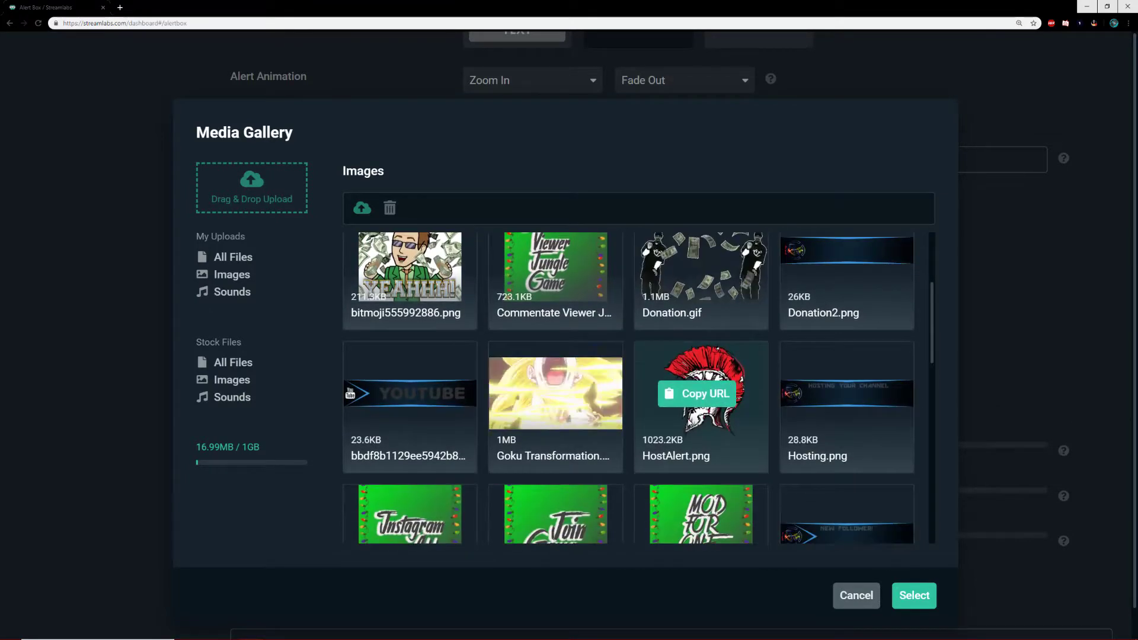
scroll(687, 422, "down", 2)
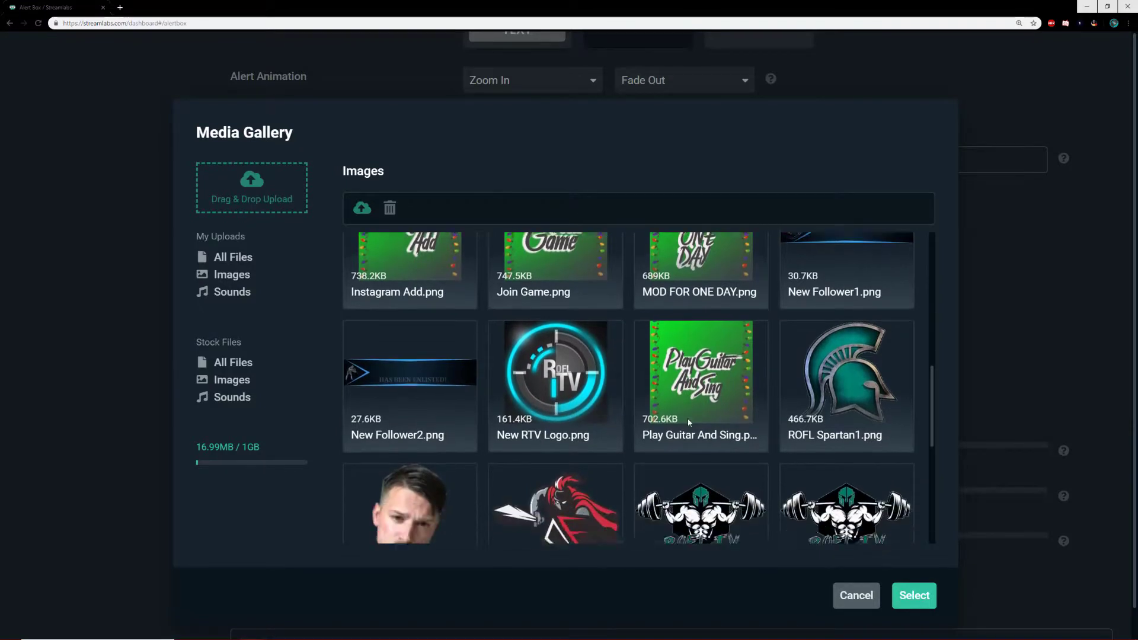
scroll(678, 422, "up", 2)
scroll(675, 415, "up", 1)
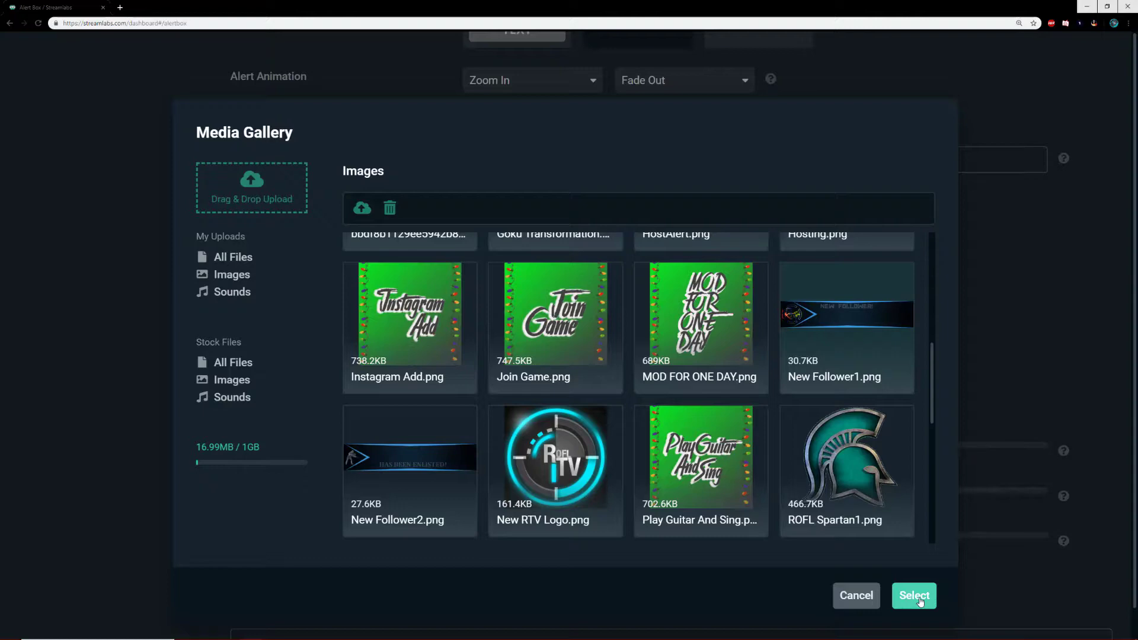
scroll(767, 467, "down", 6)
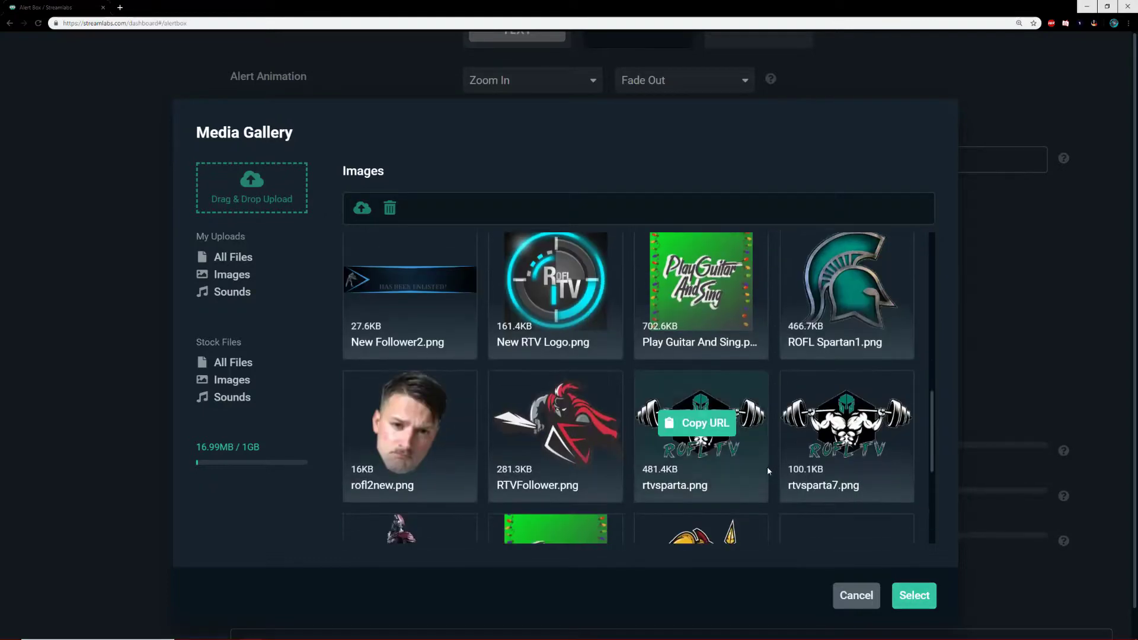
scroll(768, 470, "down", 3)
scroll(774, 467, "up", 6)
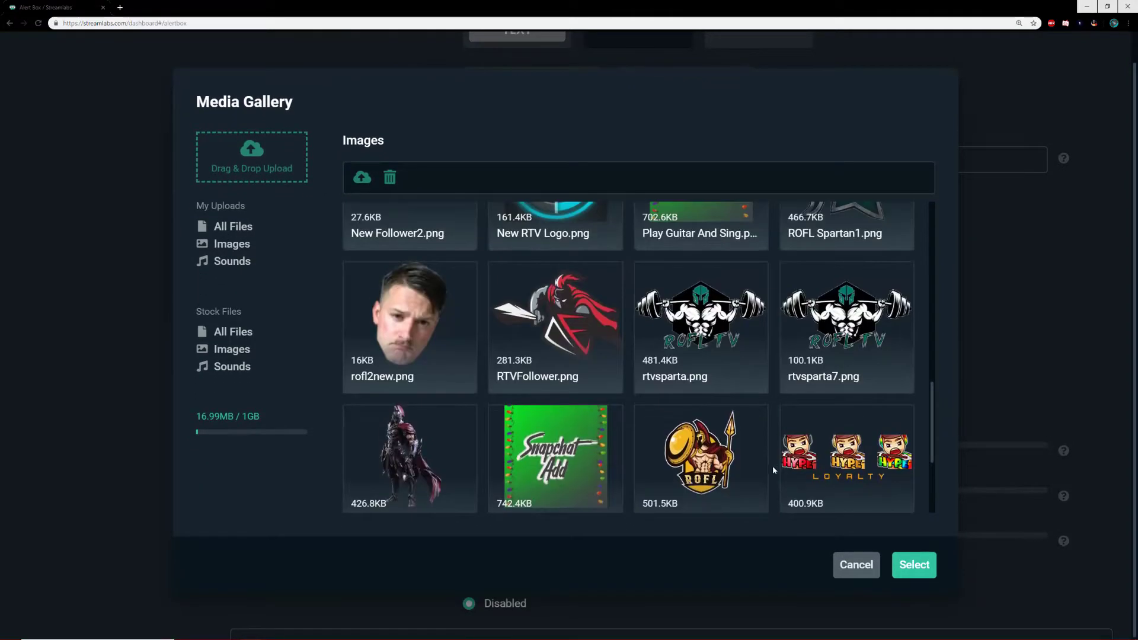
scroll(750, 461, "up", 5)
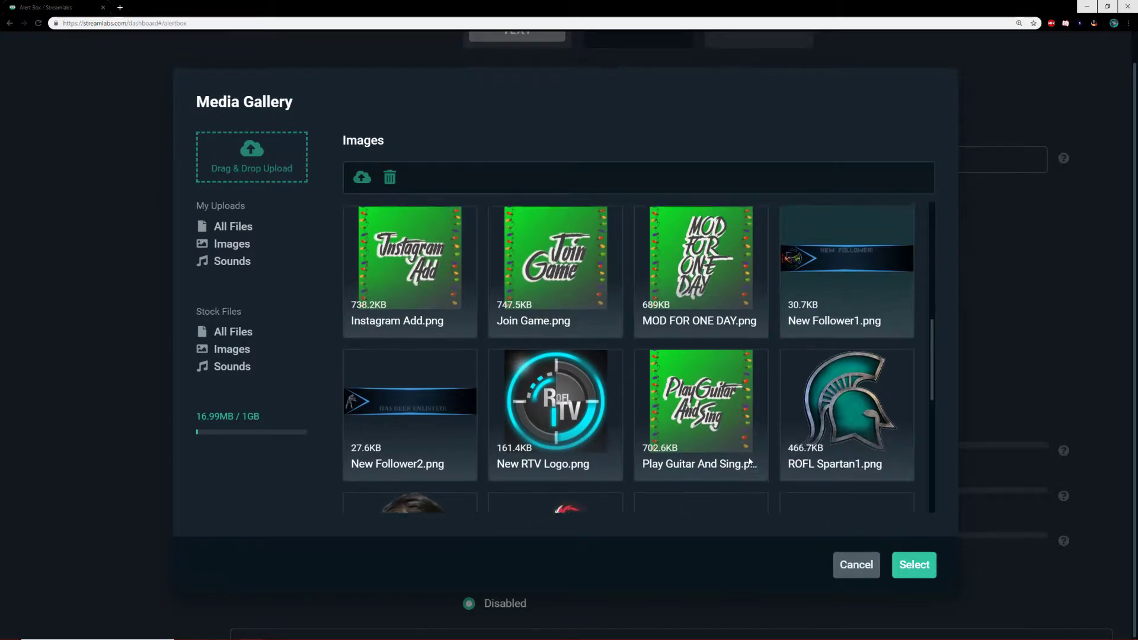
left_click(914, 564)
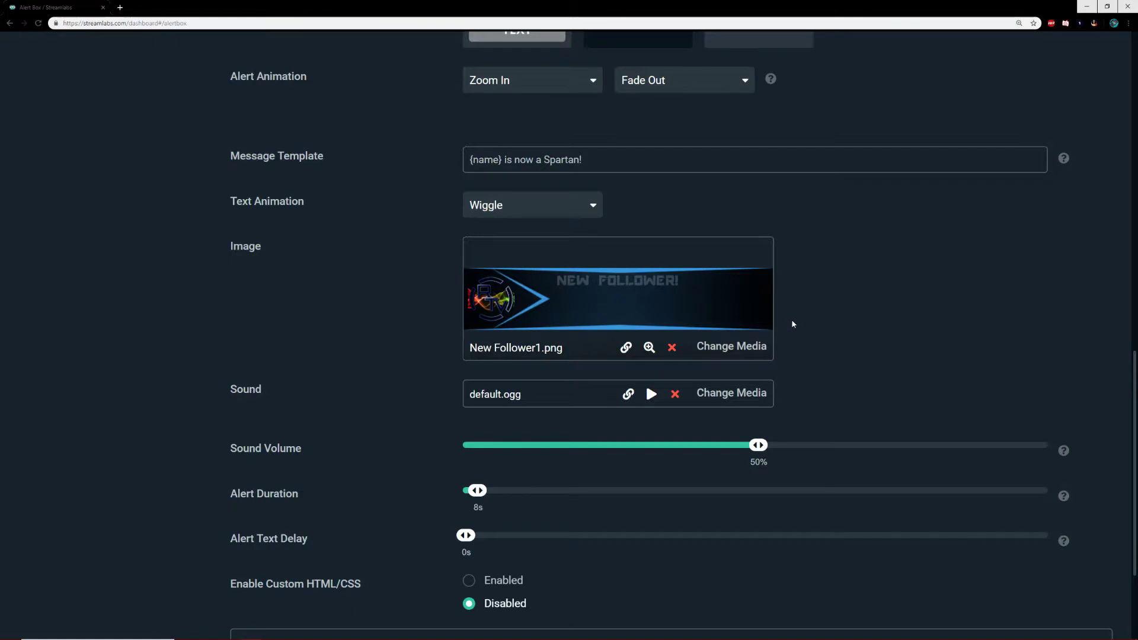
- Replace the follow alert's sound with WOP.ogg from the uploaded sounds in the media gallery
scroll(762, 402, "down", 1)
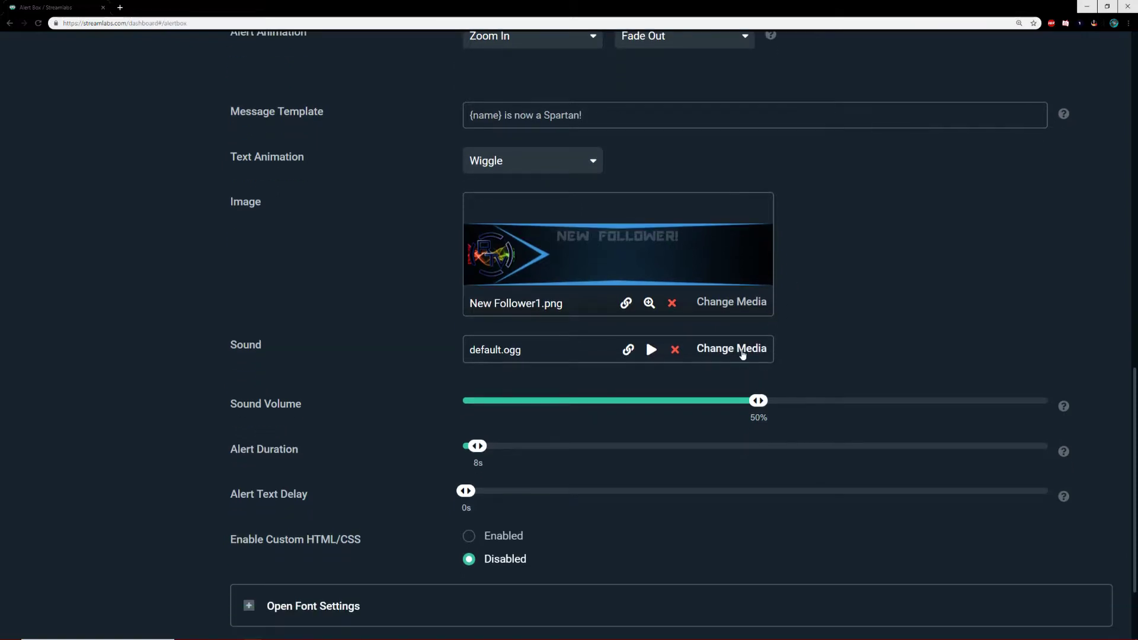
left_click(748, 350)
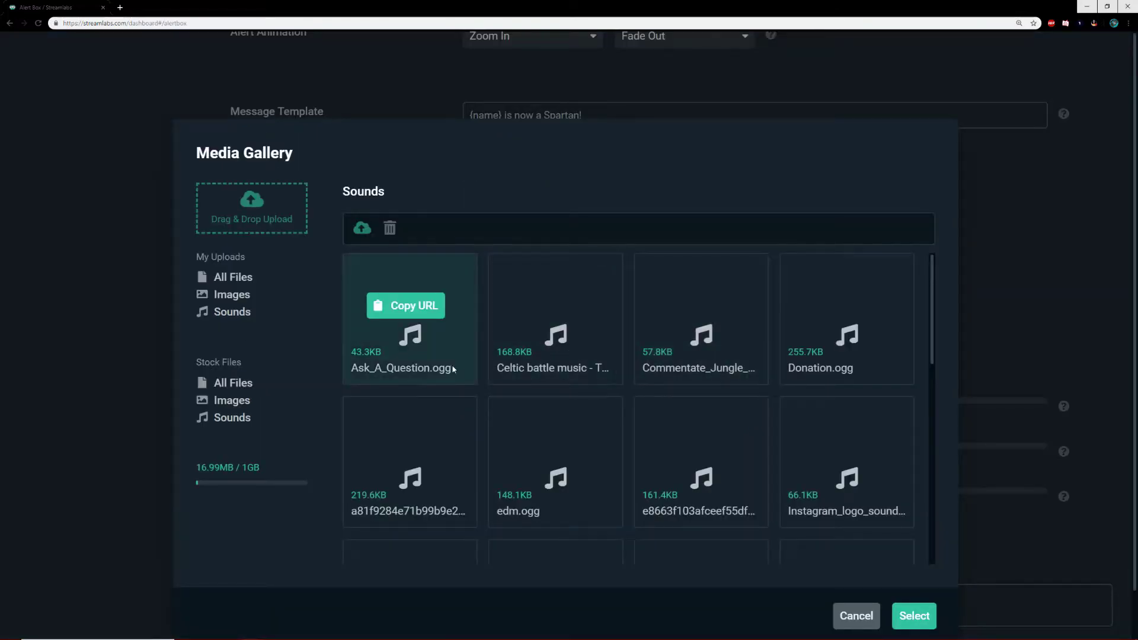
scroll(533, 380, "down", 1)
scroll(651, 367, "down", 1)
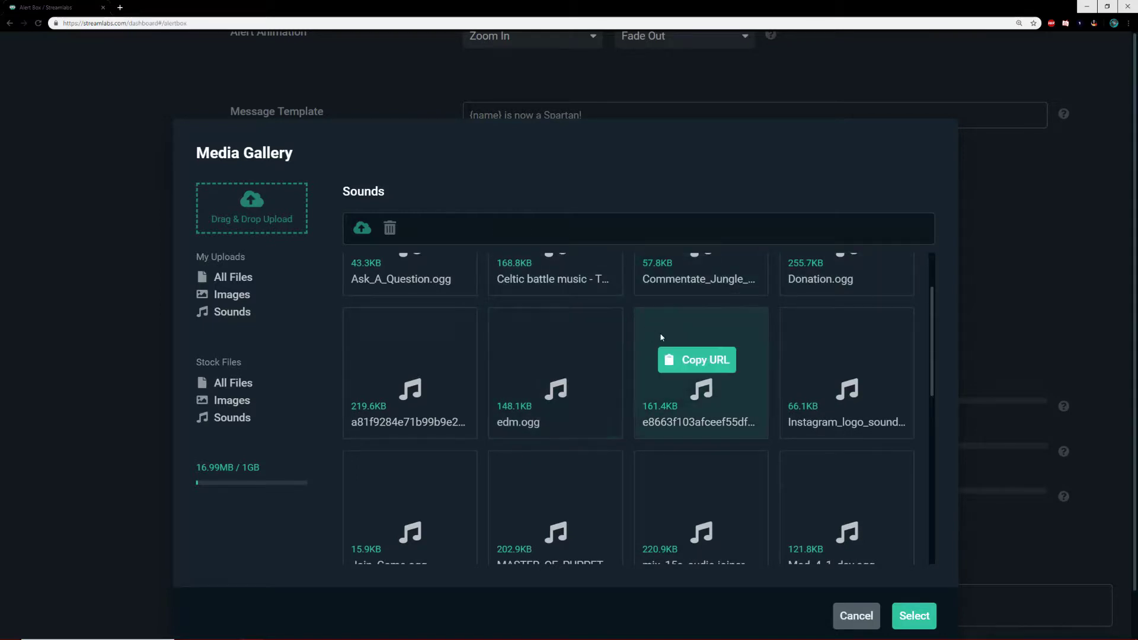
scroll(741, 385, "down", 3)
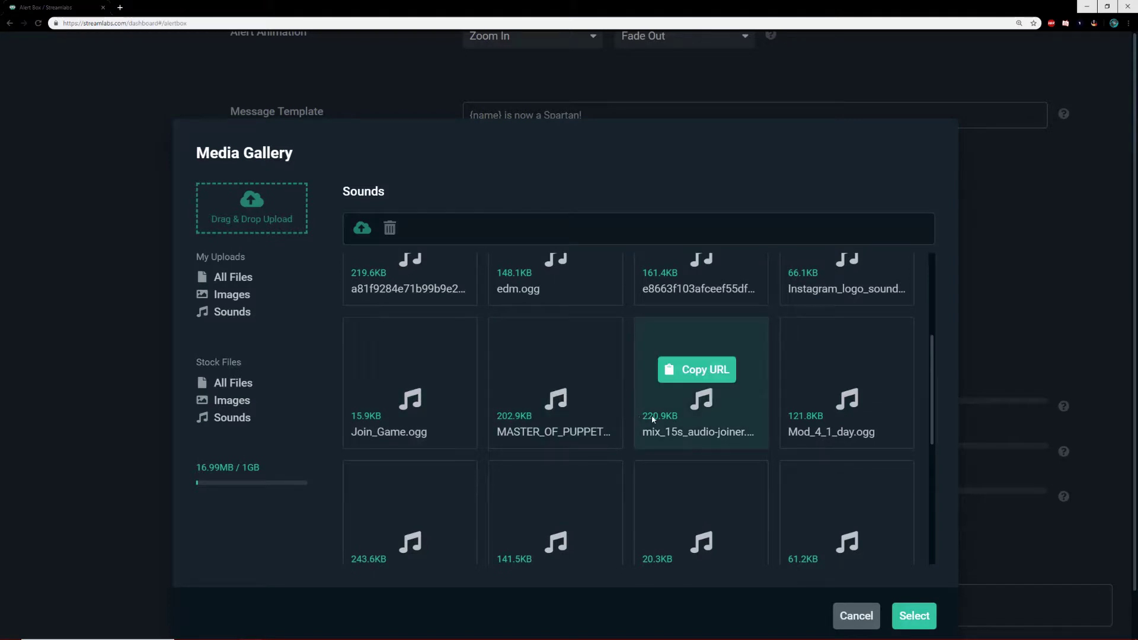
scroll(693, 435, "down", 3)
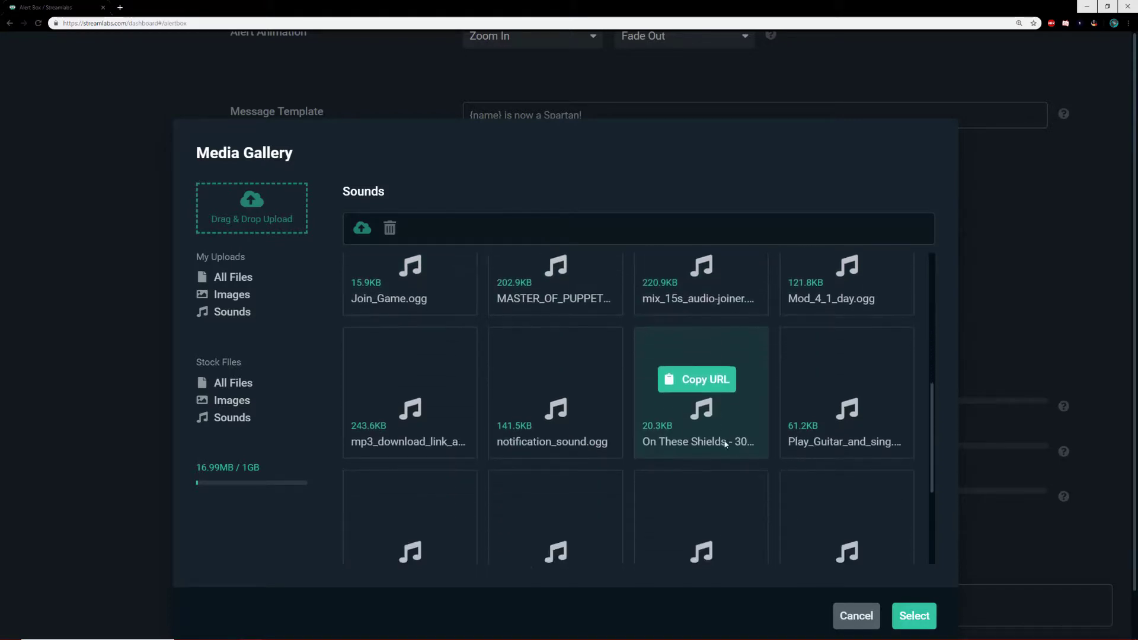
scroll(705, 442, "down", 2)
scroll(711, 474, "down", 2)
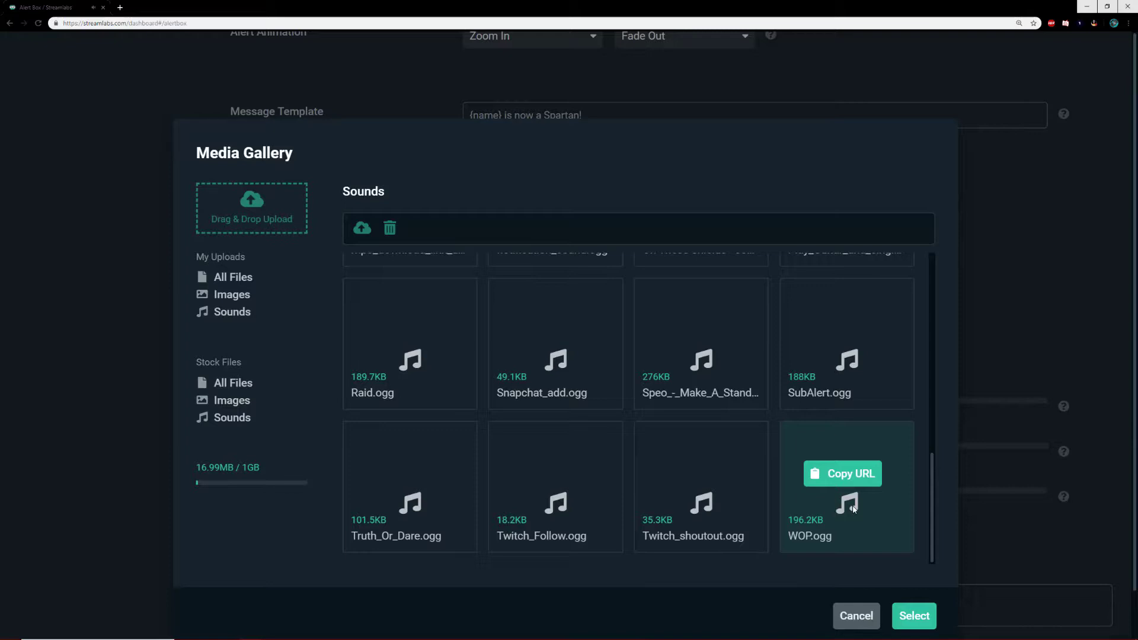
left_click(920, 618)
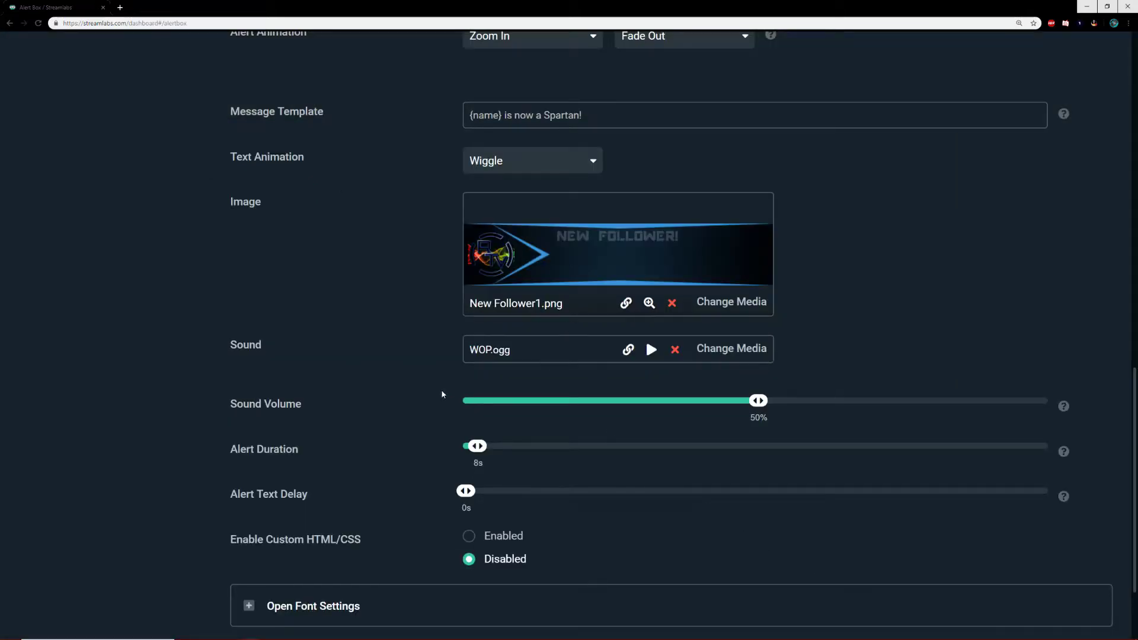
- Set the follow alert's sound volume to 20% and its alert duration to 11 seconds
scroll(442, 394, "down", 2)
left_click_drag(758, 312, 580, 310)
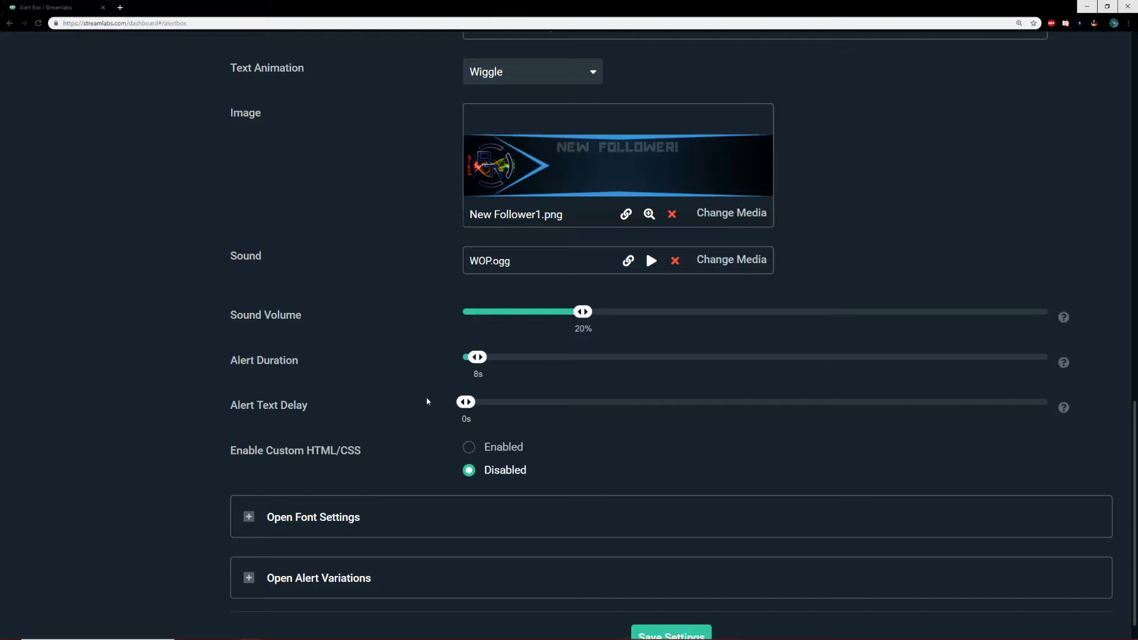
scroll(426, 396, "down", 1)
left_click_drag(479, 328, 483, 329)
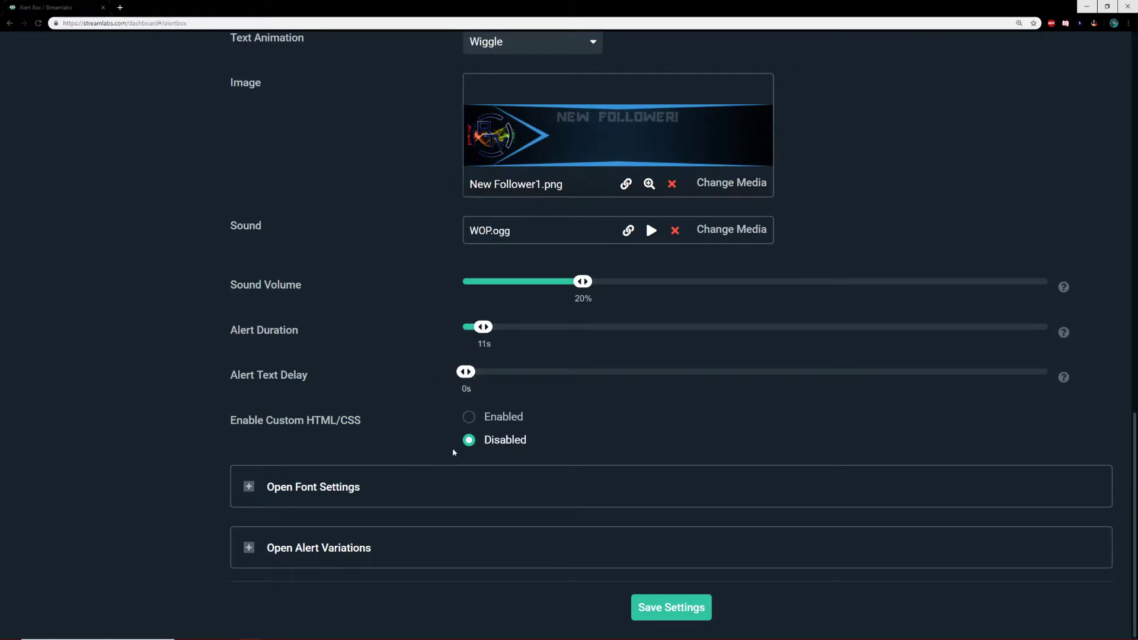
- Enable custom HTML/CSS for the follow alert to inspect its HTML code, and disable it again
left_click(498, 419)
scroll(533, 444, "down", 2)
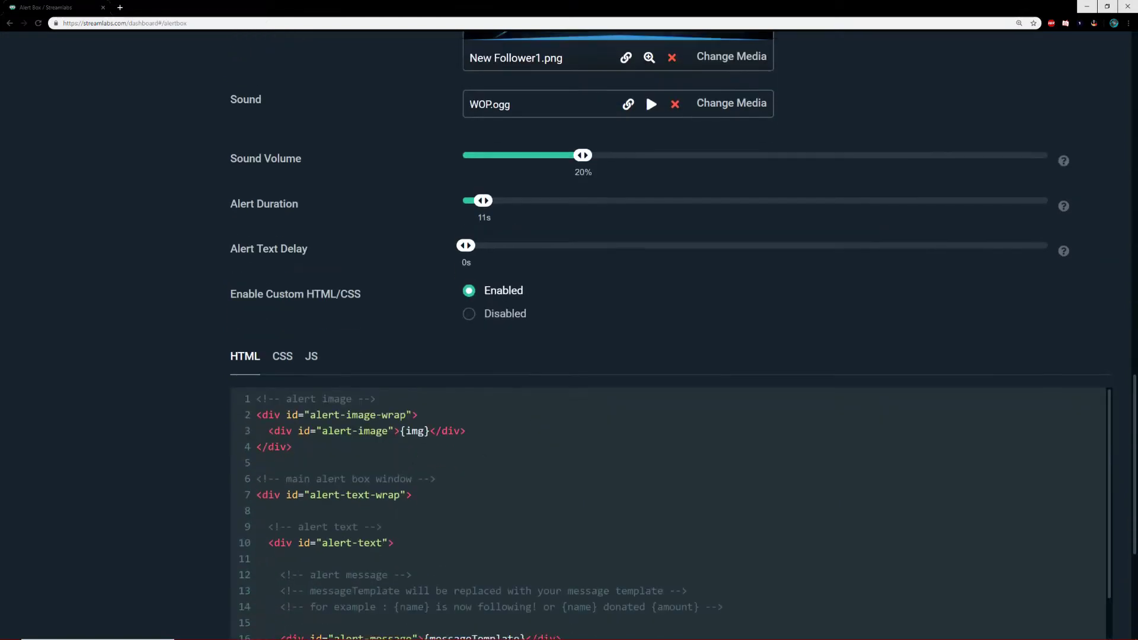
scroll(462, 487, "down", 5)
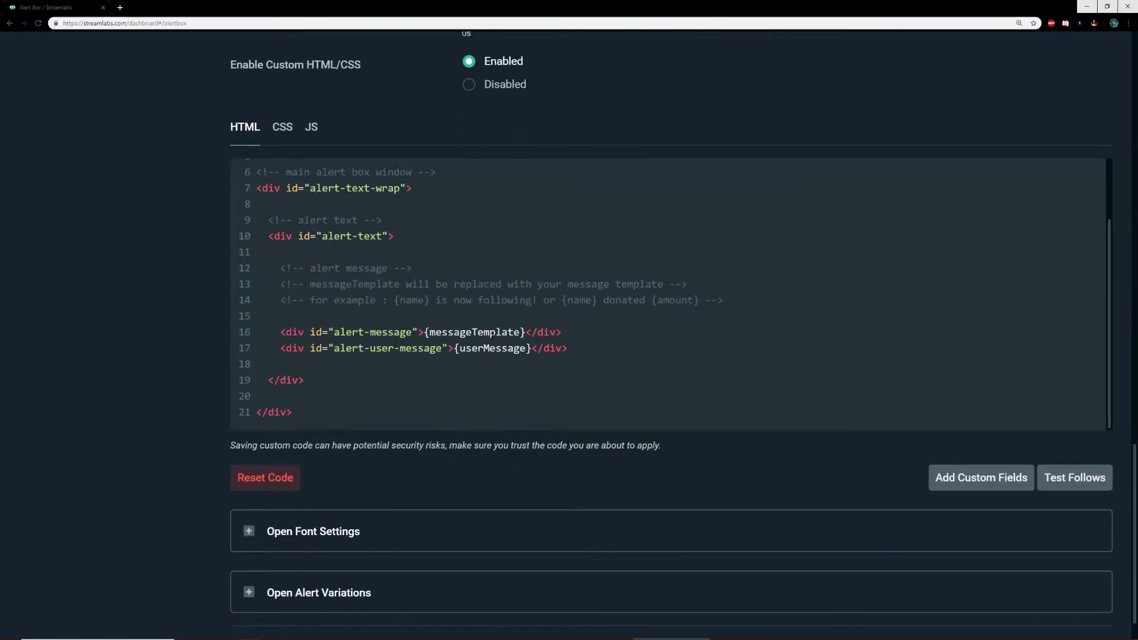
scroll(491, 339, "up", 2)
scroll(600, 158, "up", 3)
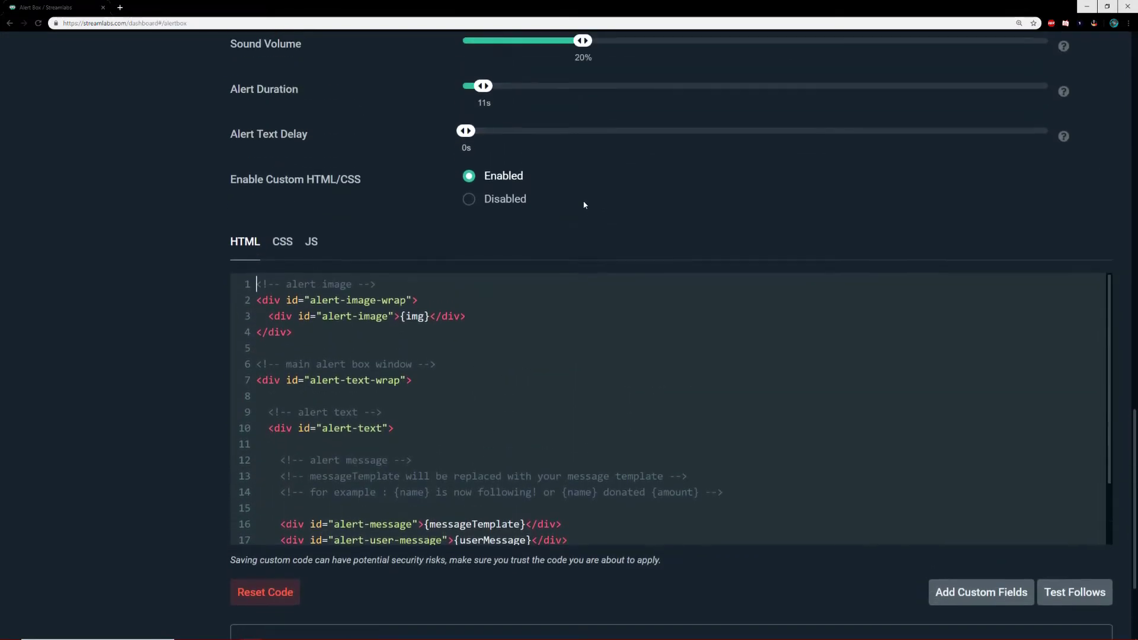
left_click(469, 218)
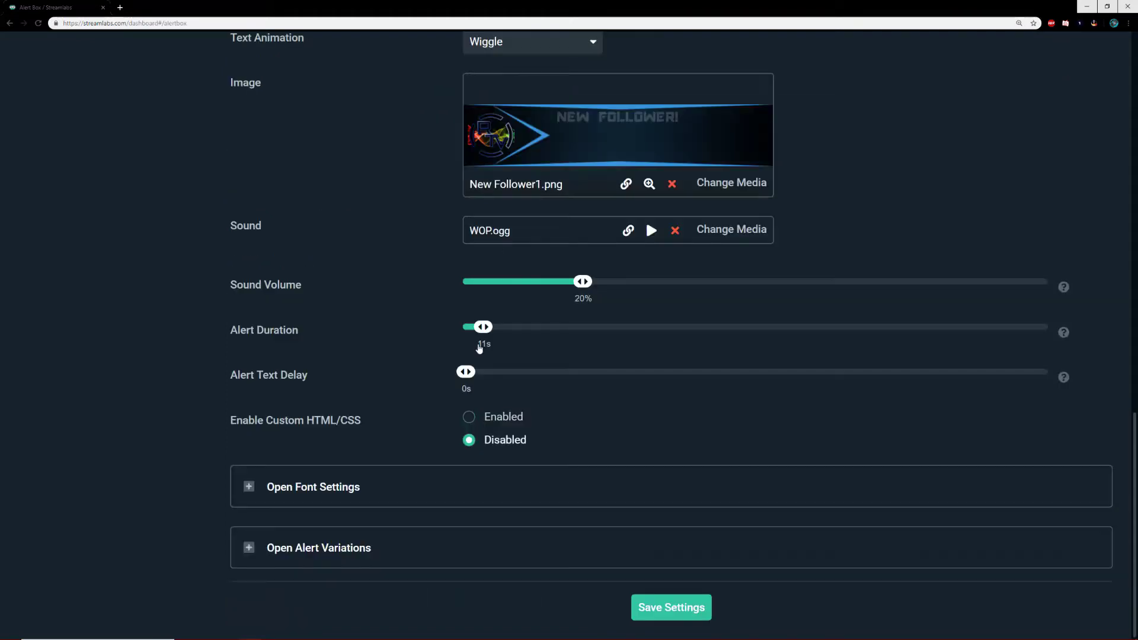
- Examine the follow alert's font settings and alert variation options, and collapse both sections
left_click(292, 480)
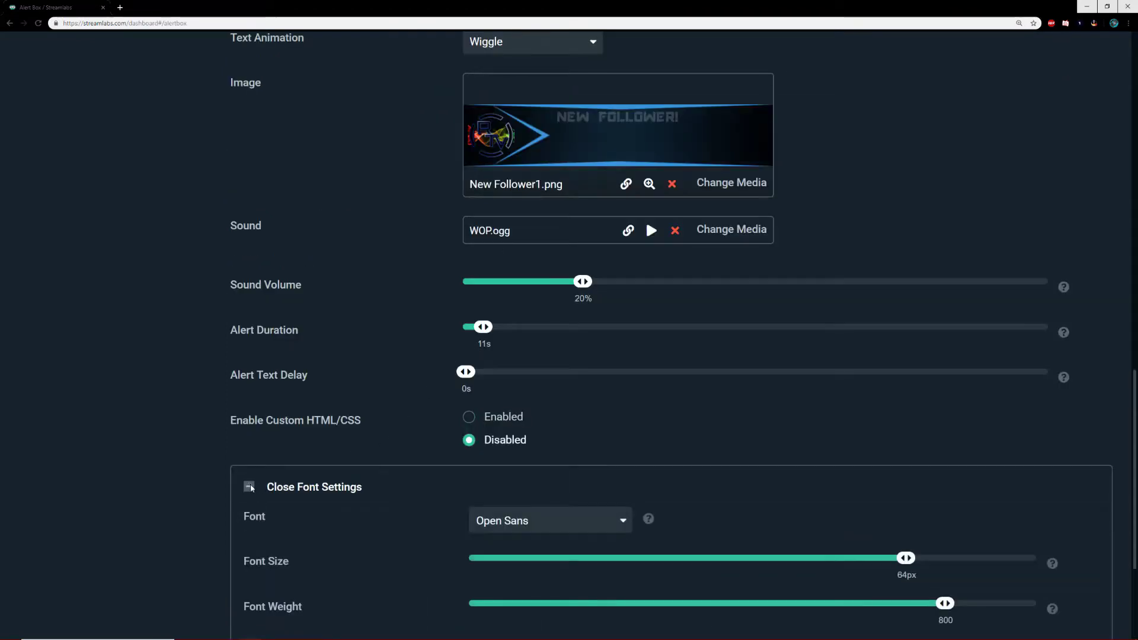
scroll(400, 479, "down", 3)
scroll(400, 478, "down", 2)
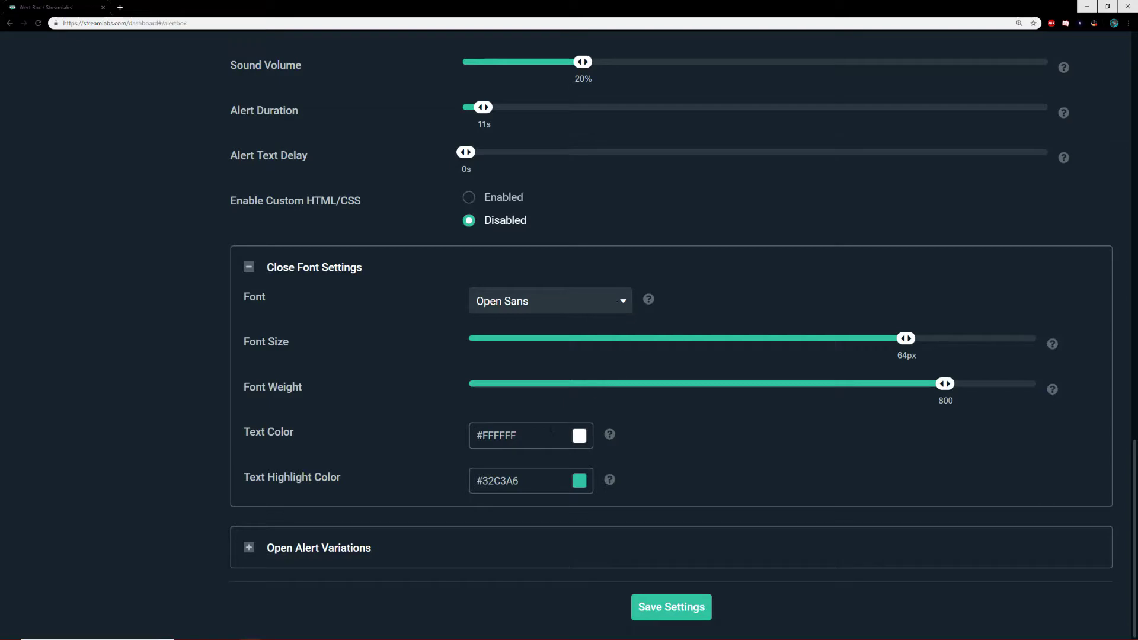
left_click(248, 549)
scroll(387, 500, "down", 2)
scroll(415, 495, "down", 1)
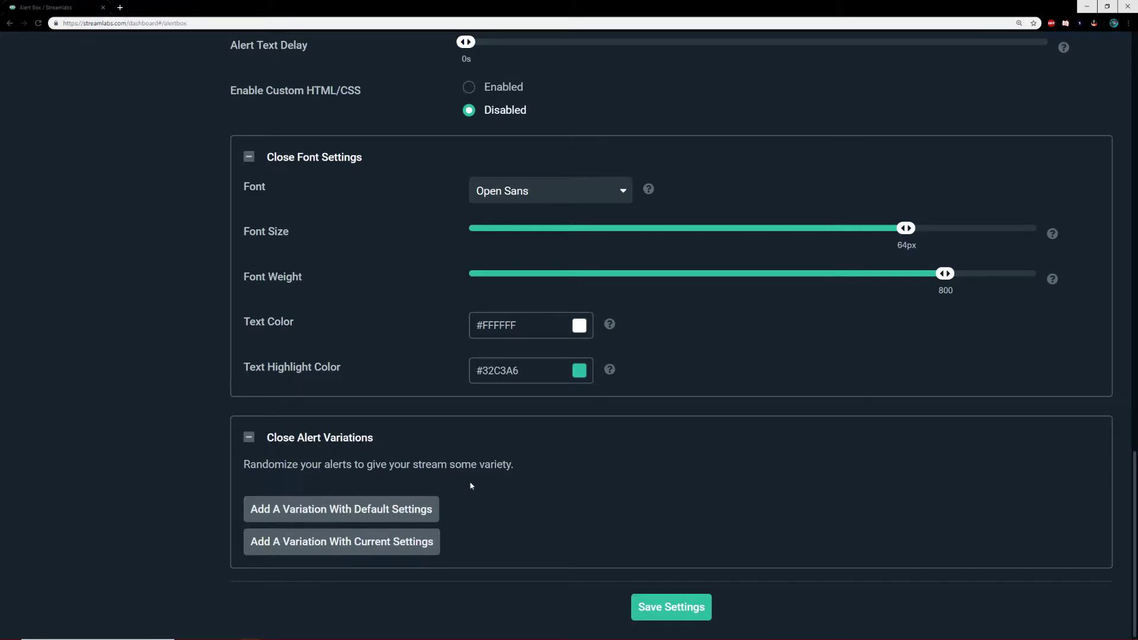
left_click(249, 438)
left_click(248, 268)
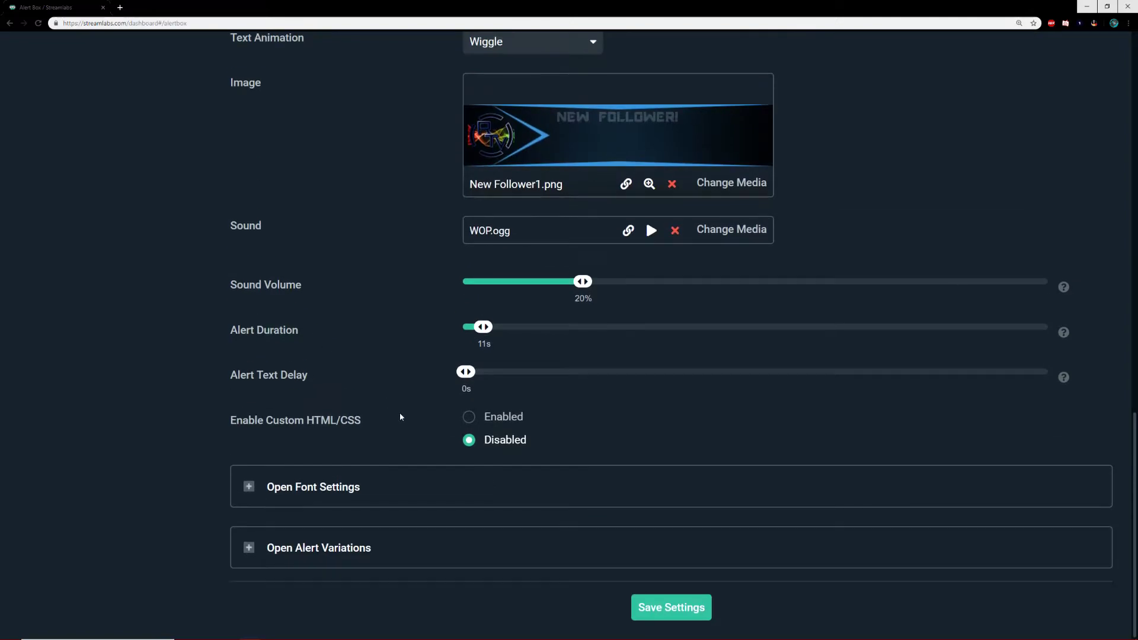
- Open the Subscriptions alert settings, review the available options, and expand the resub message settings
scroll(401, 419, "up", 10)
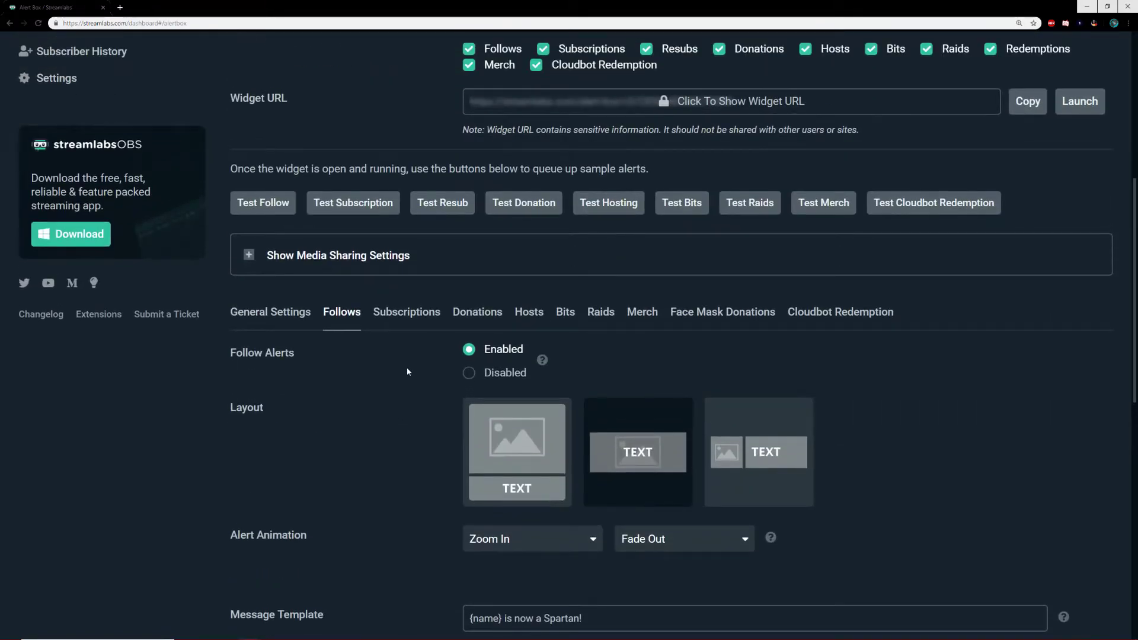
left_click(408, 317)
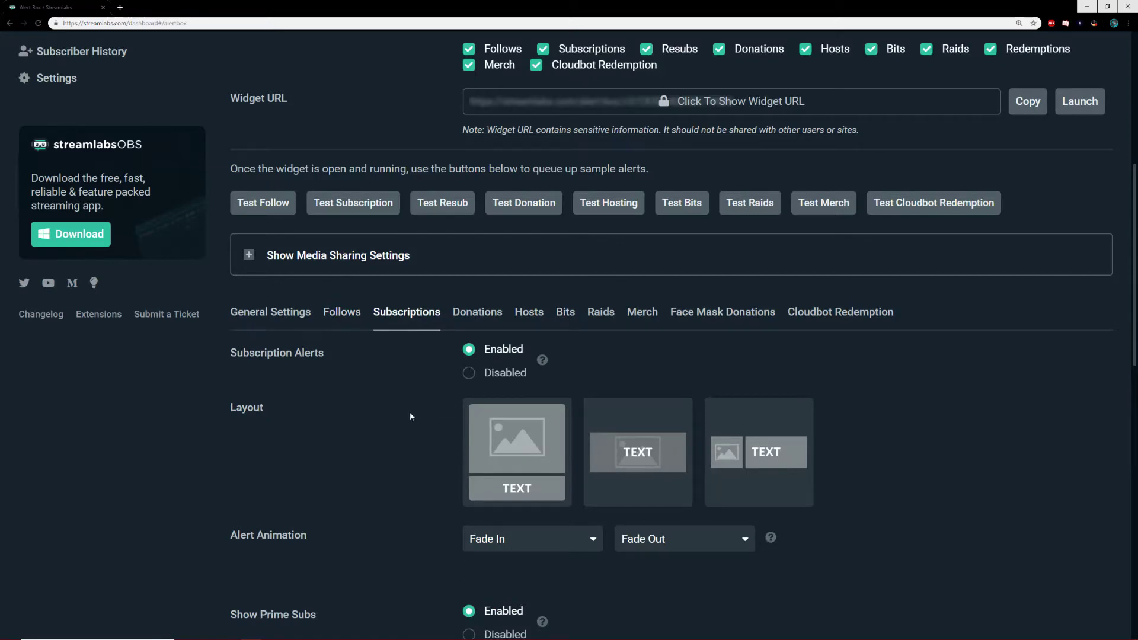
scroll(411, 416, "down", 3)
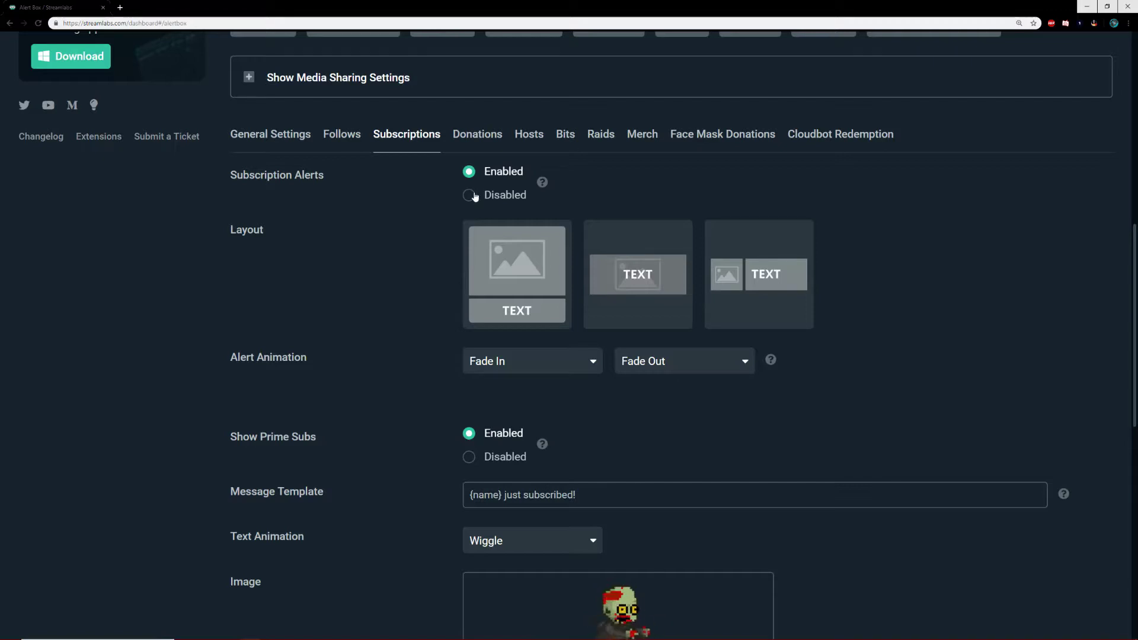
scroll(389, 385, "down", 2)
scroll(386, 382, "down", 2)
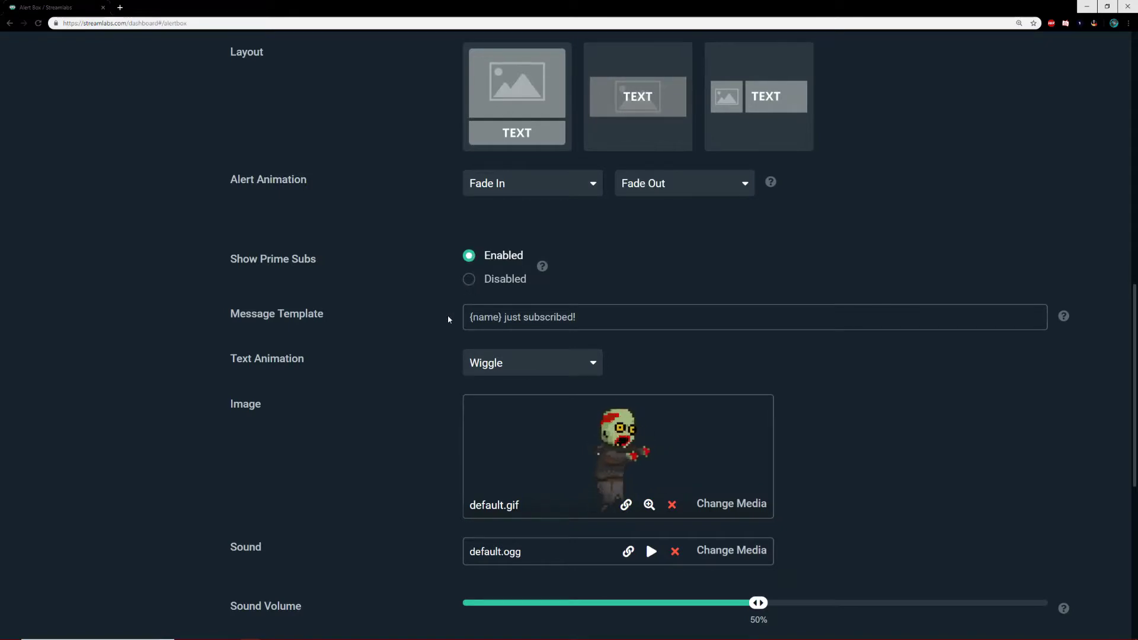
scroll(423, 417, "down", 6)
scroll(422, 409, "down", 2)
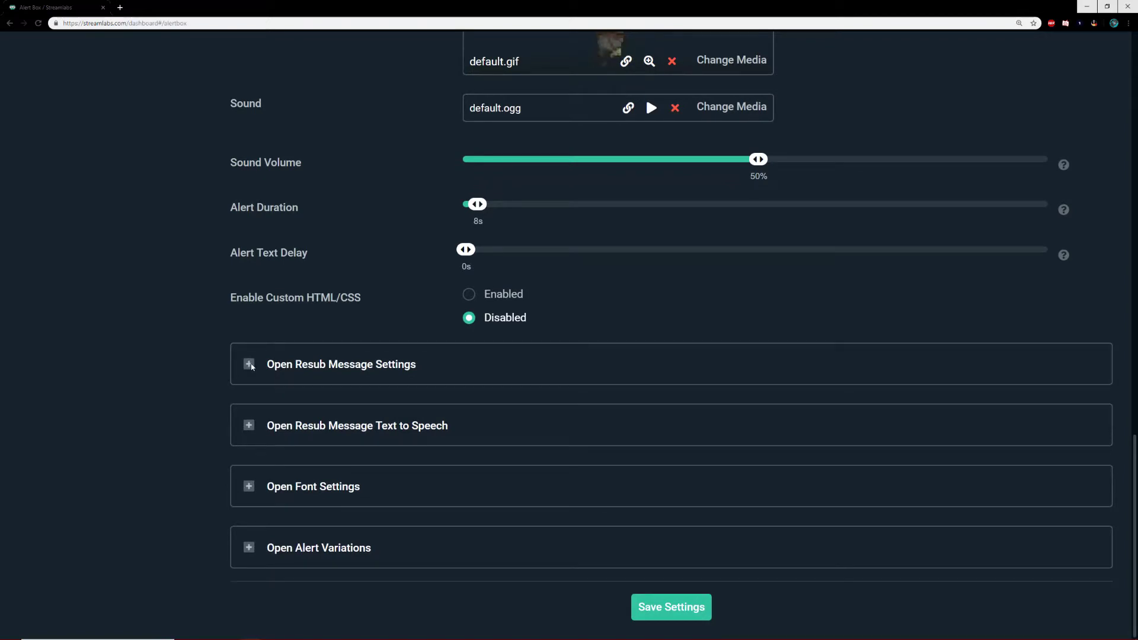
left_click(251, 367)
scroll(397, 409, "down", 3)
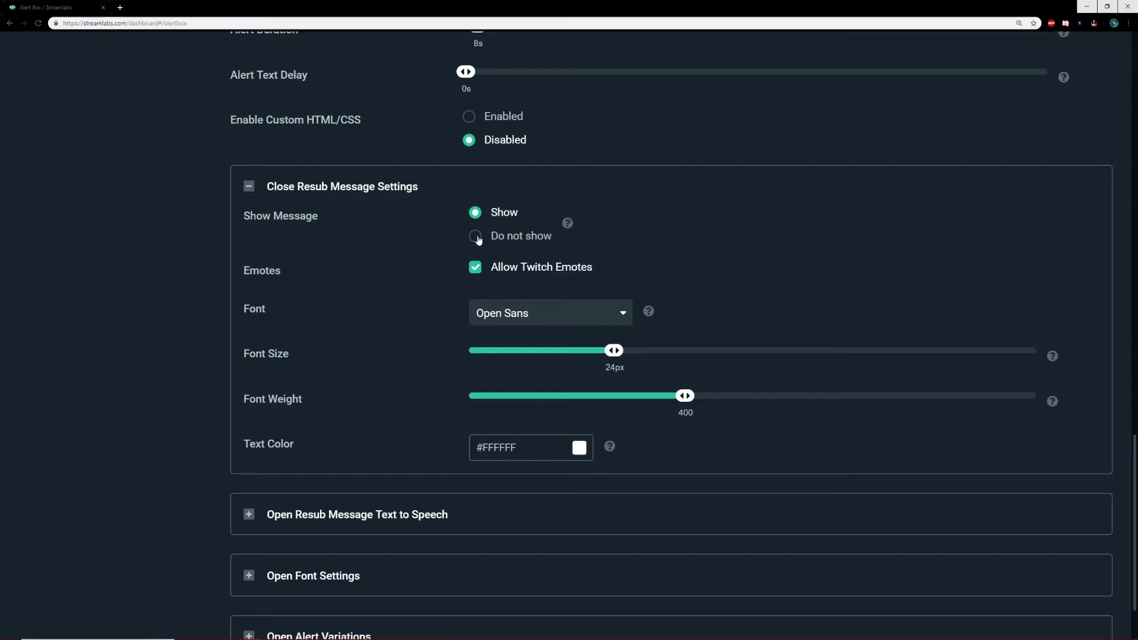
- Collapse the resub message settings, review the resub message text-to-speech options, and collapse that section too
left_click(249, 187)
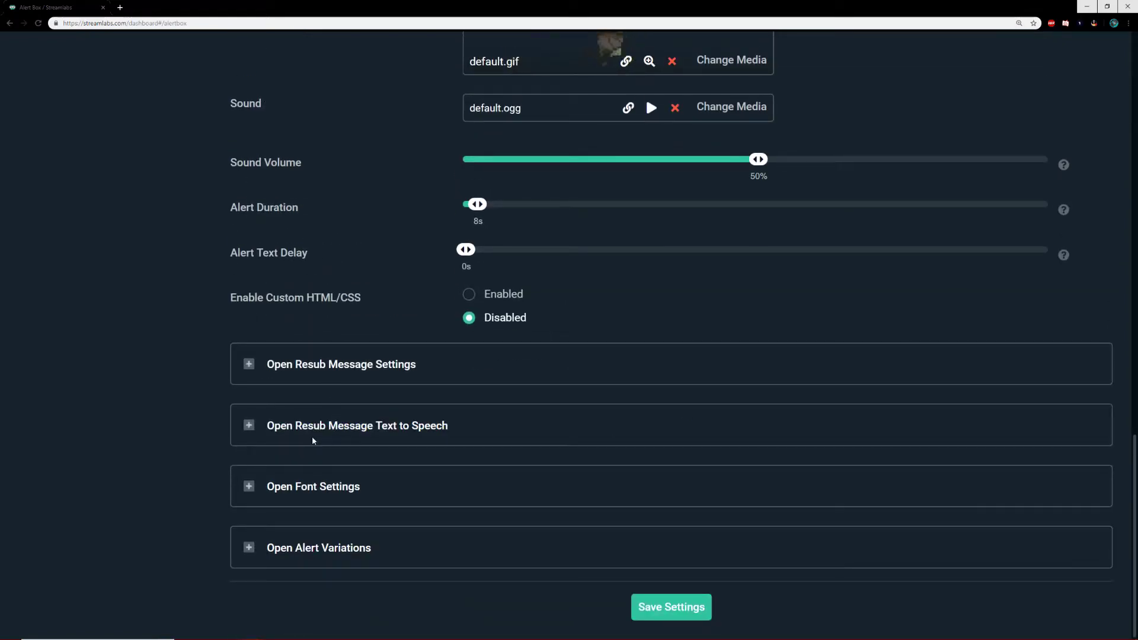
left_click(349, 426)
scroll(434, 457, "down", 1)
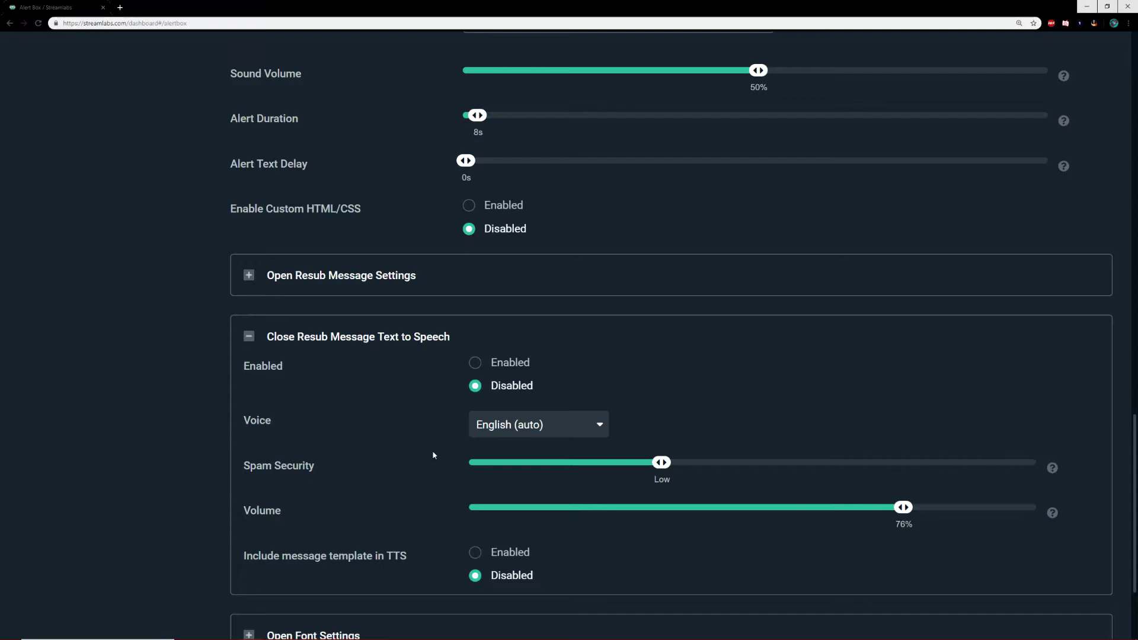
scroll(433, 455, "down", 1)
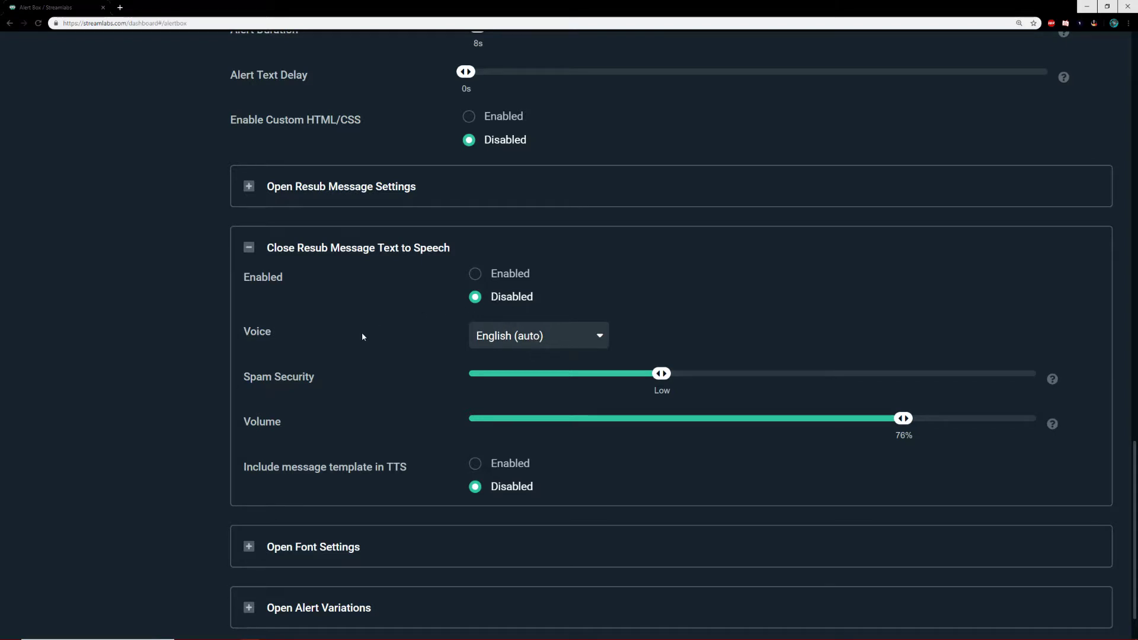
left_click(250, 249)
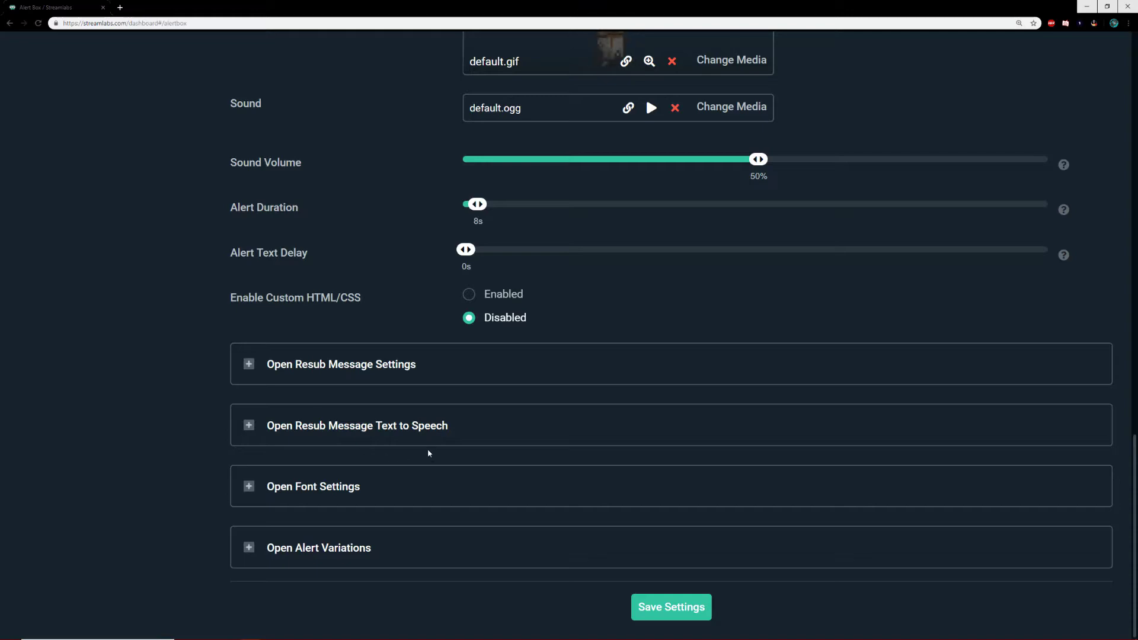
scroll(454, 451, "up", 4)
scroll(455, 449, "up", 8)
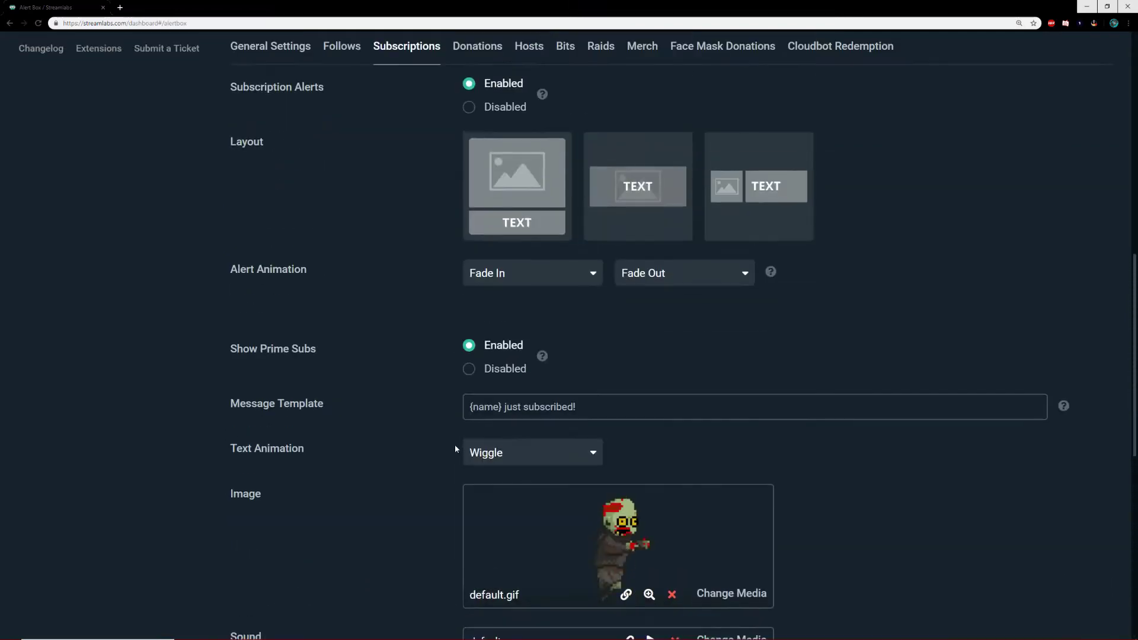
- Open the Donations alert settings and examine the layout, animation, minimum amount, message template, media and duration options
scroll(474, 276, "down", 12)
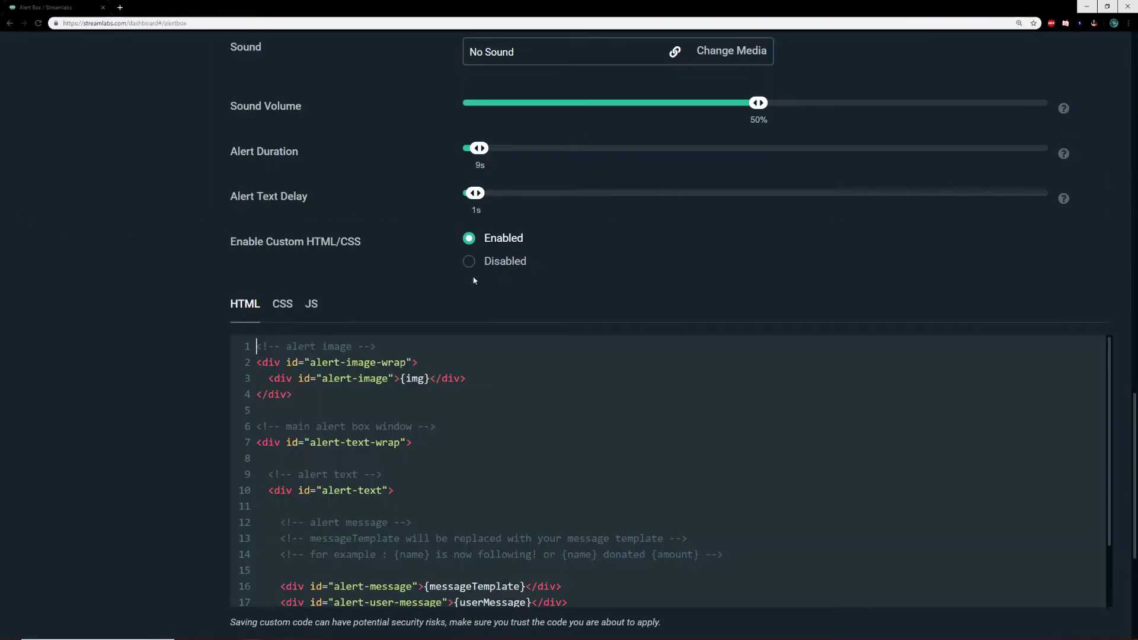
scroll(449, 308, "up", 6)
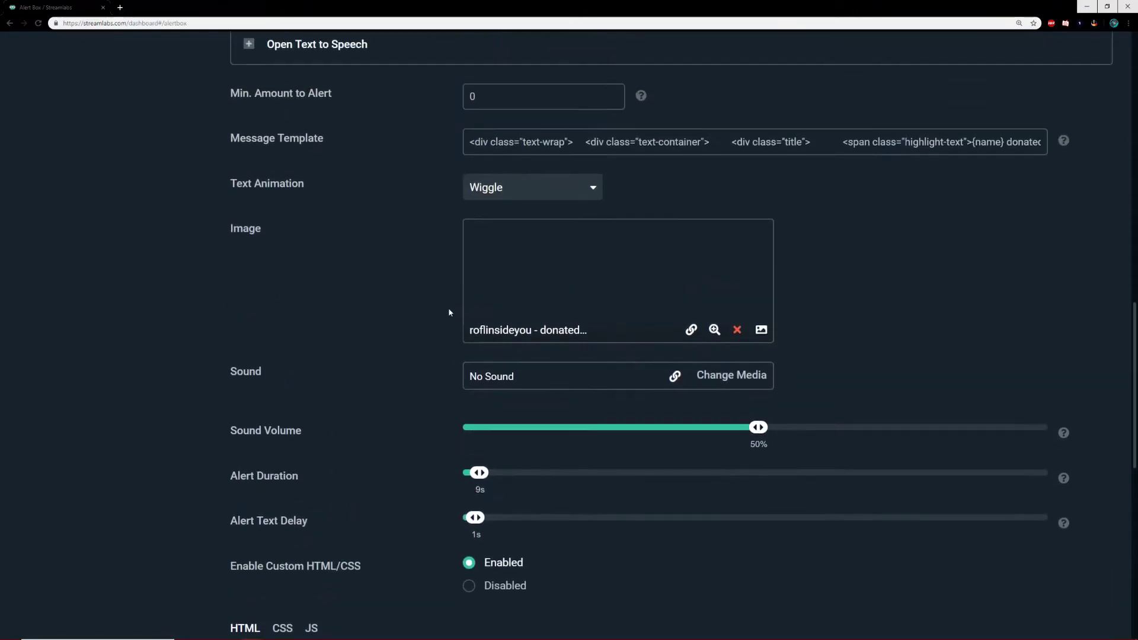
scroll(448, 313, "up", 1)
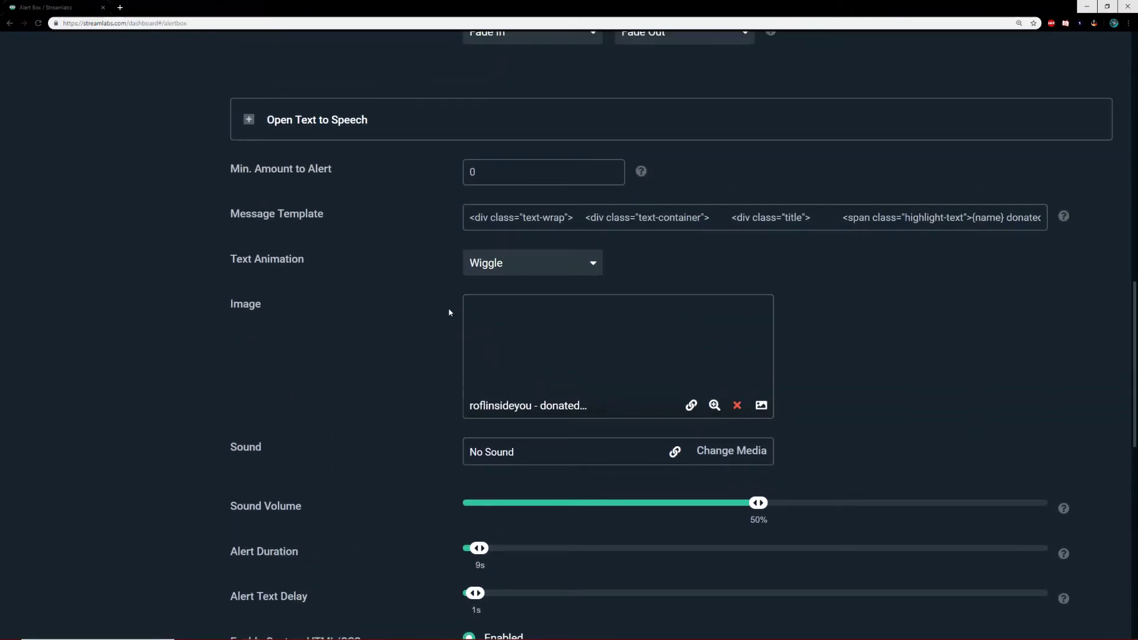
scroll(448, 312, "up", 4)
scroll(449, 312, "up", 2)
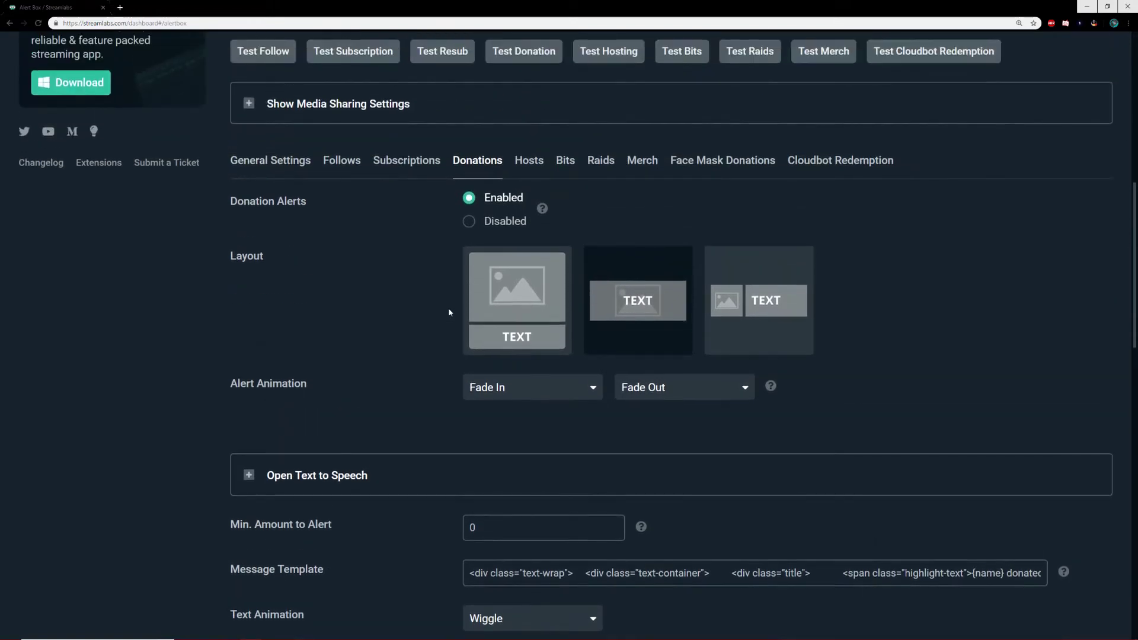
scroll(449, 312, "down", 2)
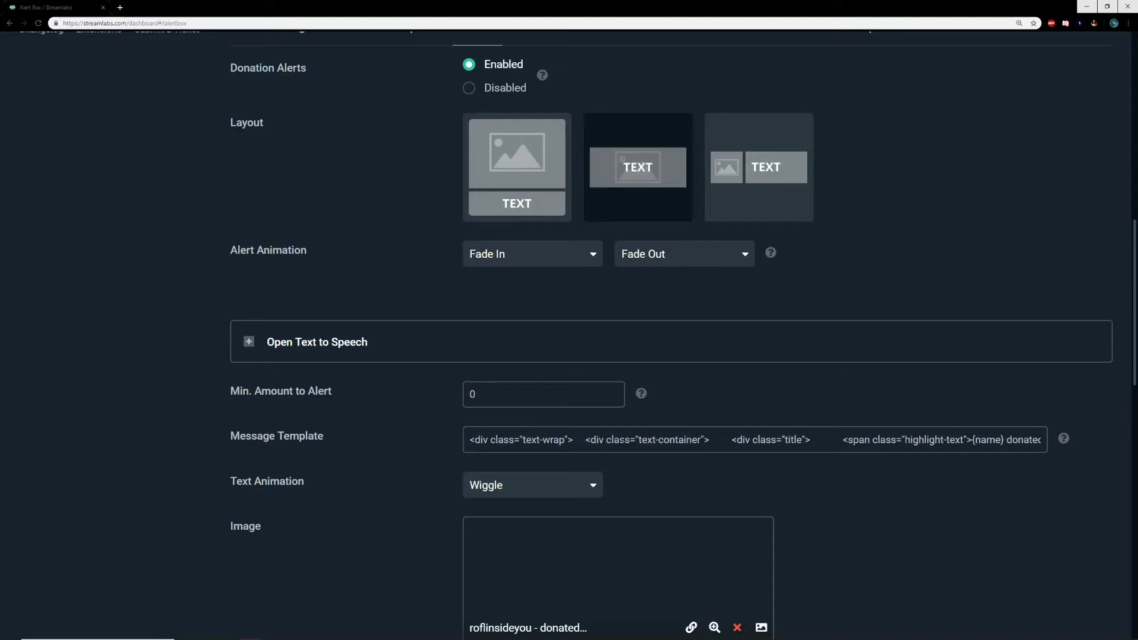
scroll(577, 444, "down", 2)
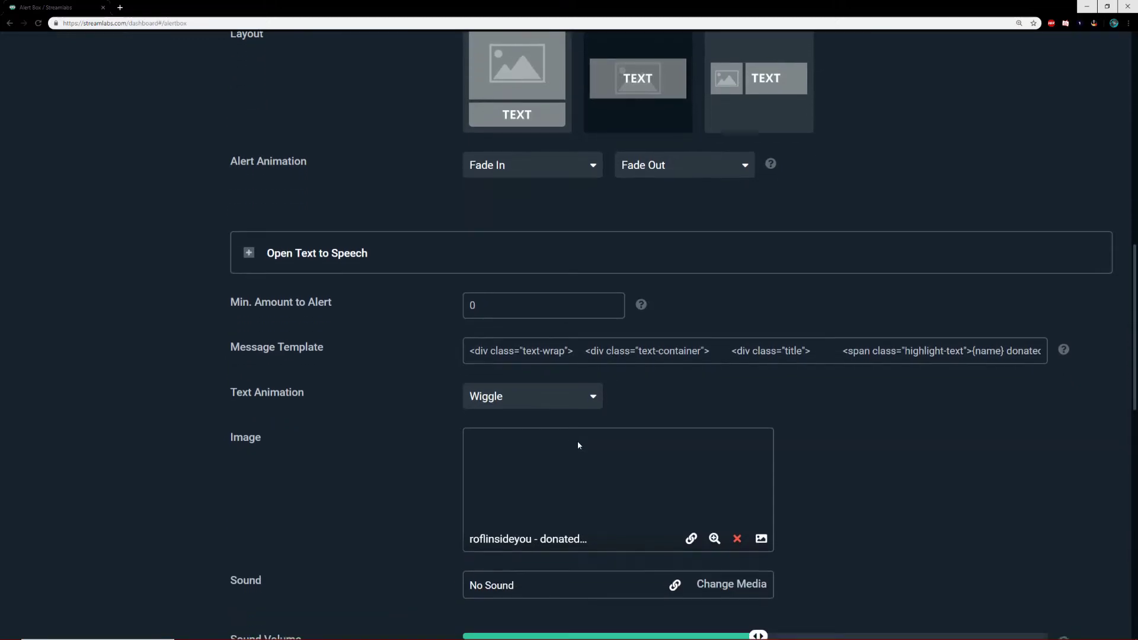
scroll(542, 496, "down", 2)
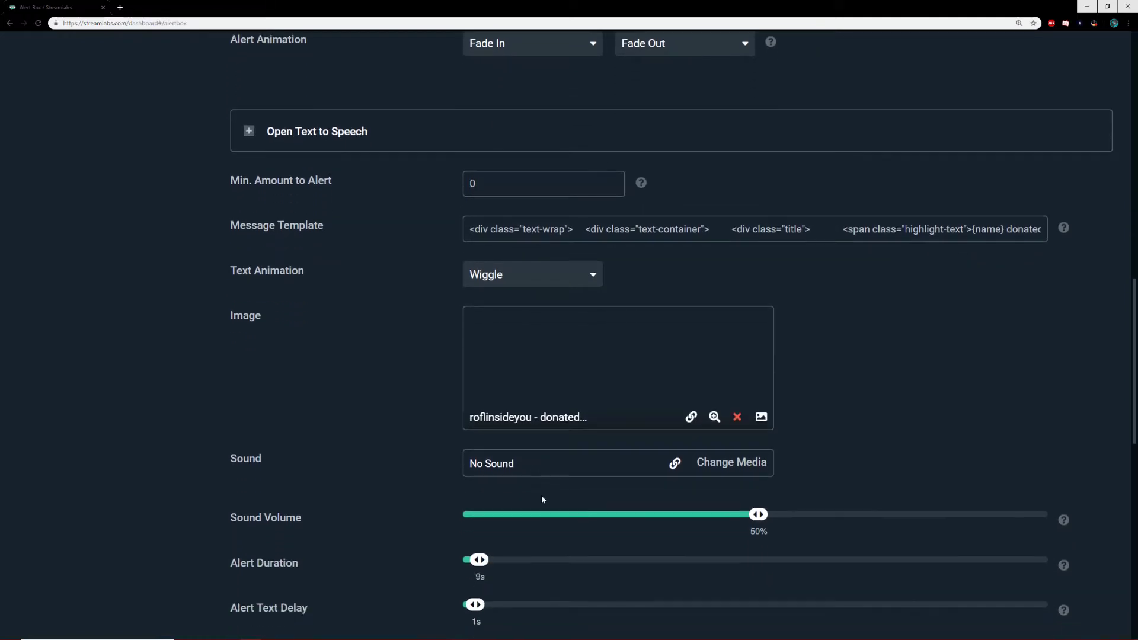
scroll(456, 489, "down", 2)
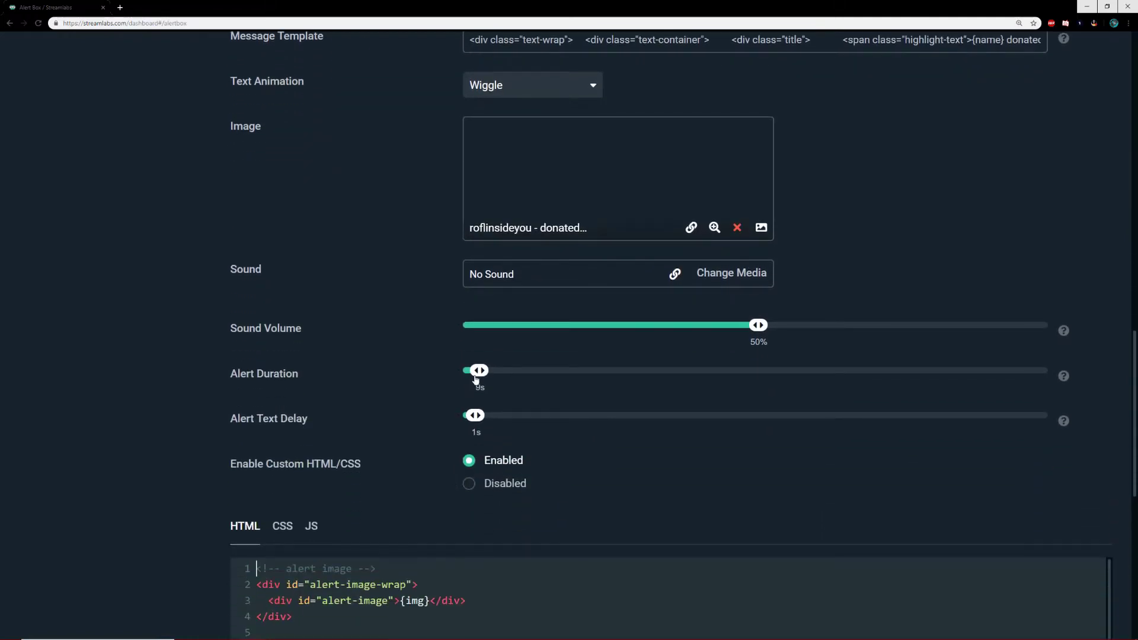
- Examine the donation alert's custom HTML code, and expand the donator message settings to review their options
scroll(457, 463, "down", 3)
scroll(452, 459, "down", 2)
scroll(204, 453, "down", 2)
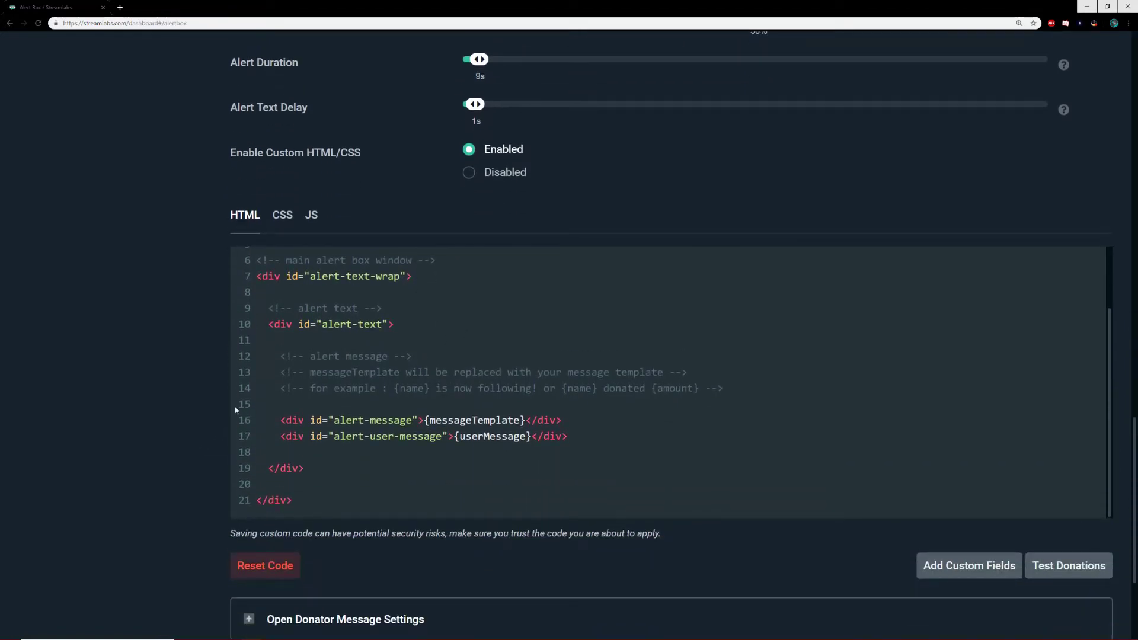
scroll(228, 428, "down", 3)
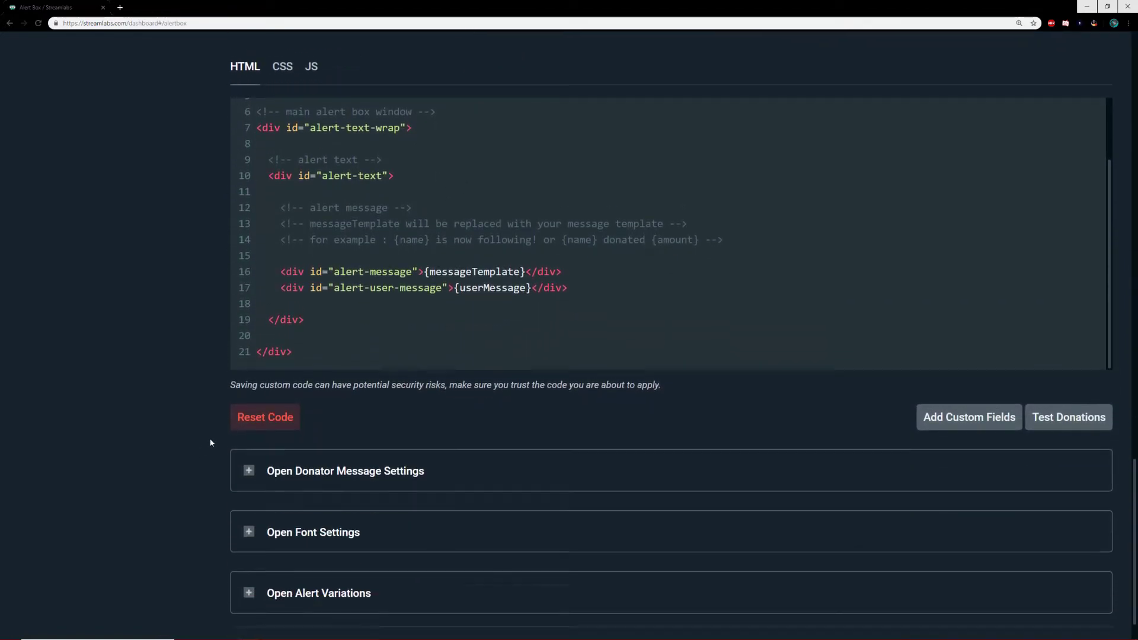
left_click(248, 426)
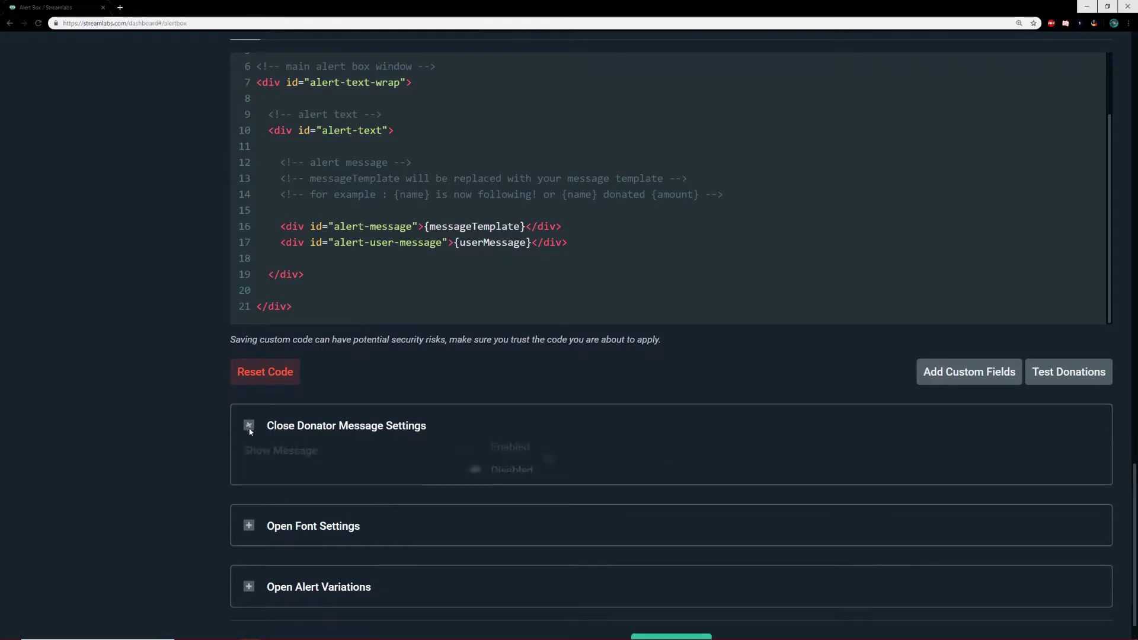
scroll(226, 441, "down", 3)
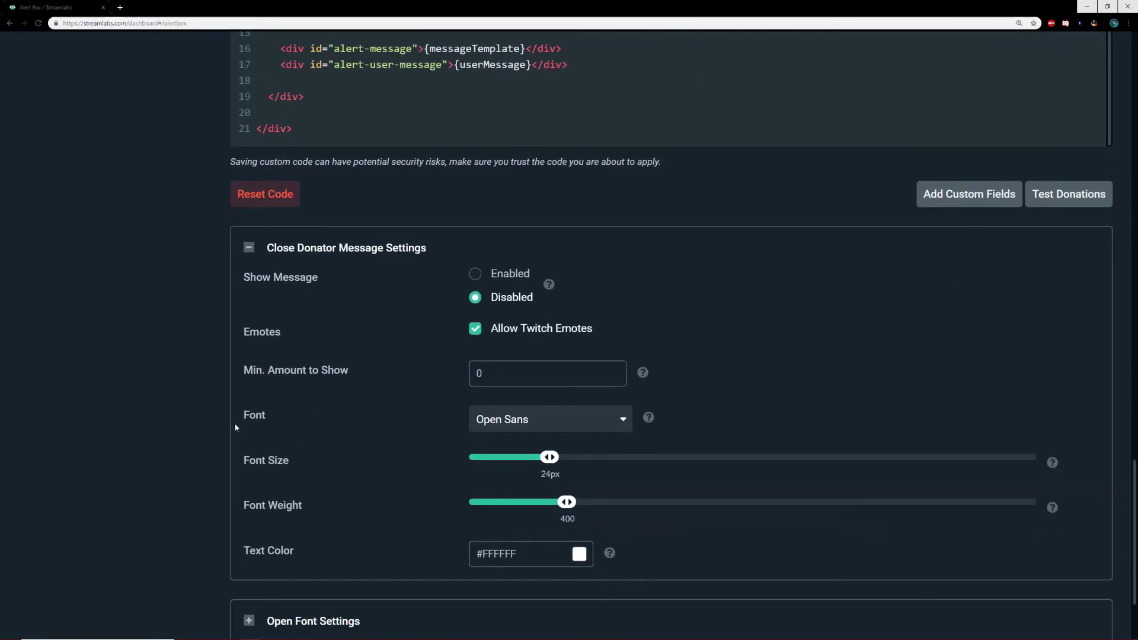
- Add custom fields to the donation alert's custom code and remove them again
left_click(984, 198)
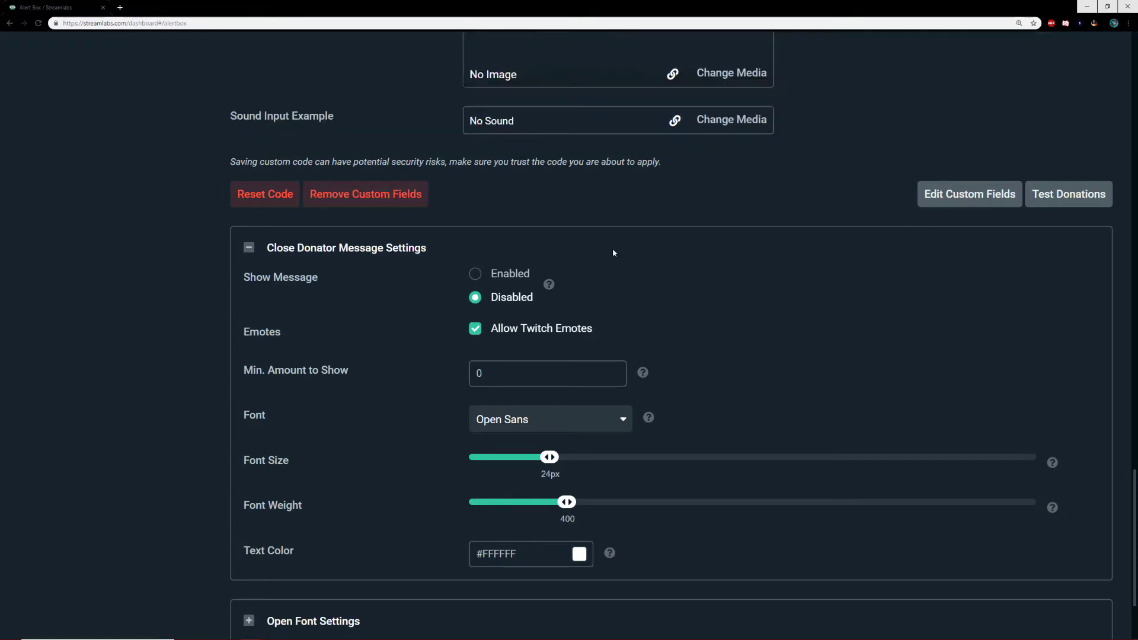
left_click(375, 201)
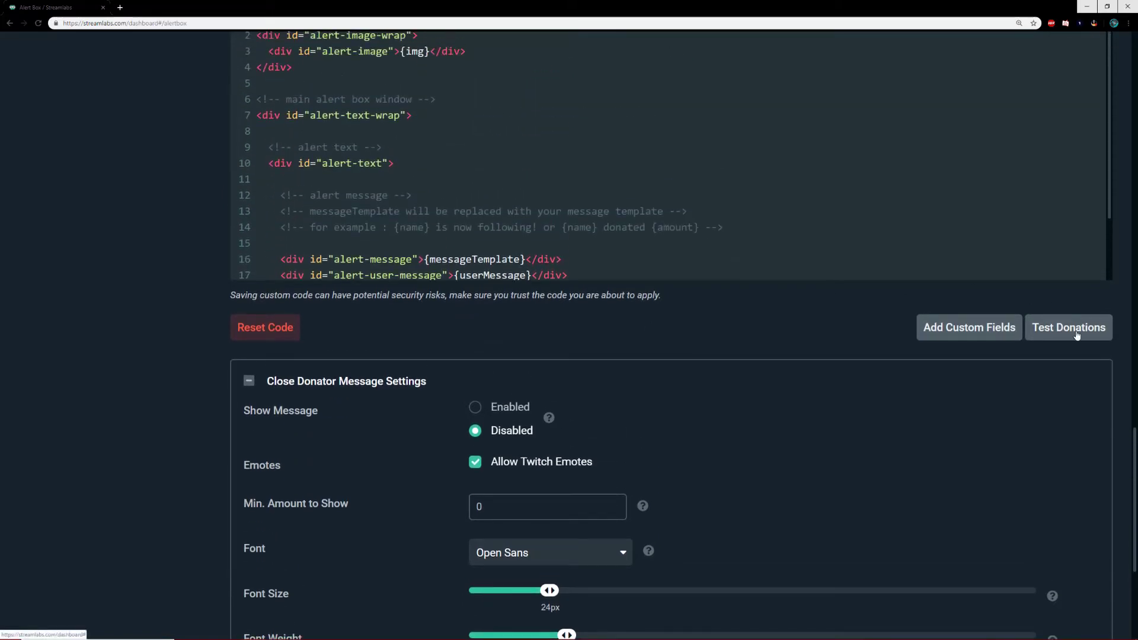
scroll(192, 326, "up", 15)
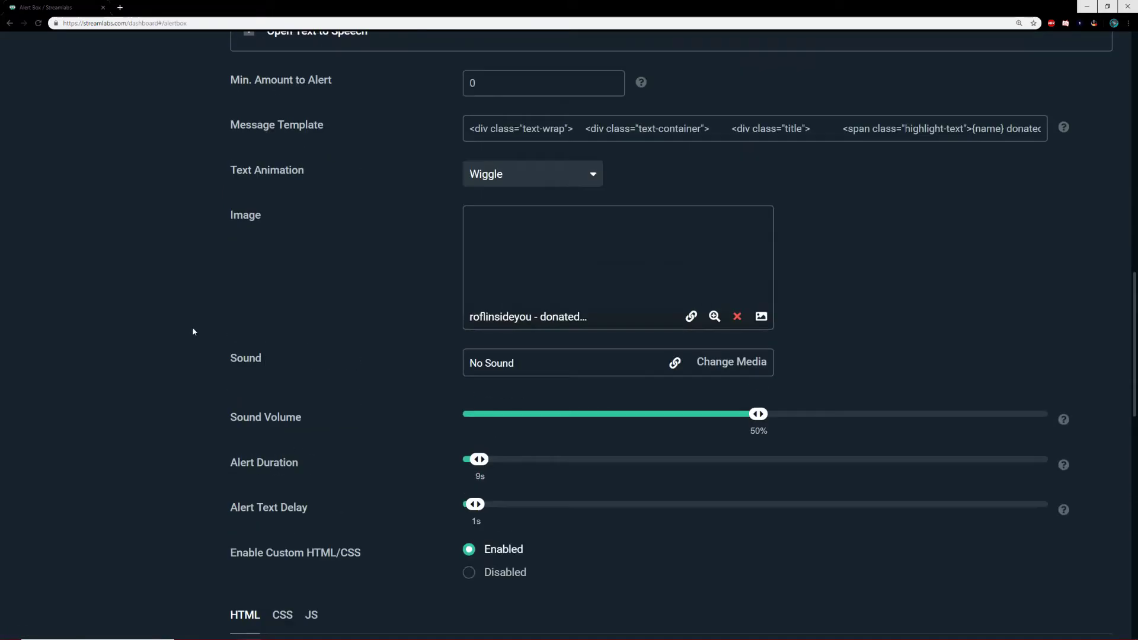
scroll(202, 338, "up", 9)
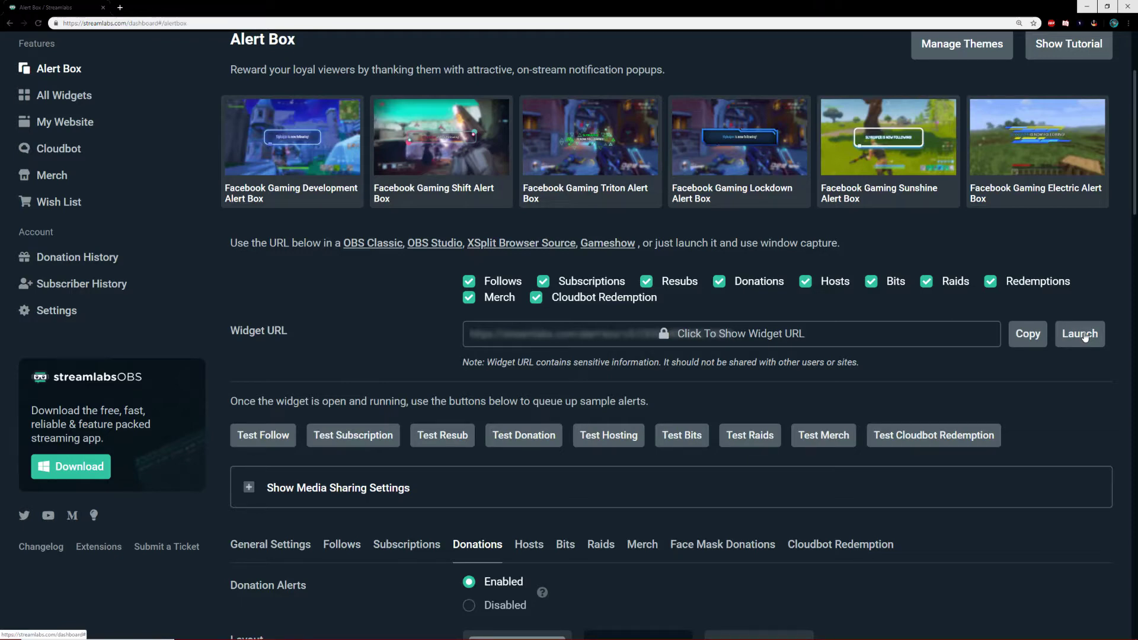
- Open the Hosts alert settings and review the auto-host, viewer minimum, message template and media options
scroll(622, 361, "down", 4)
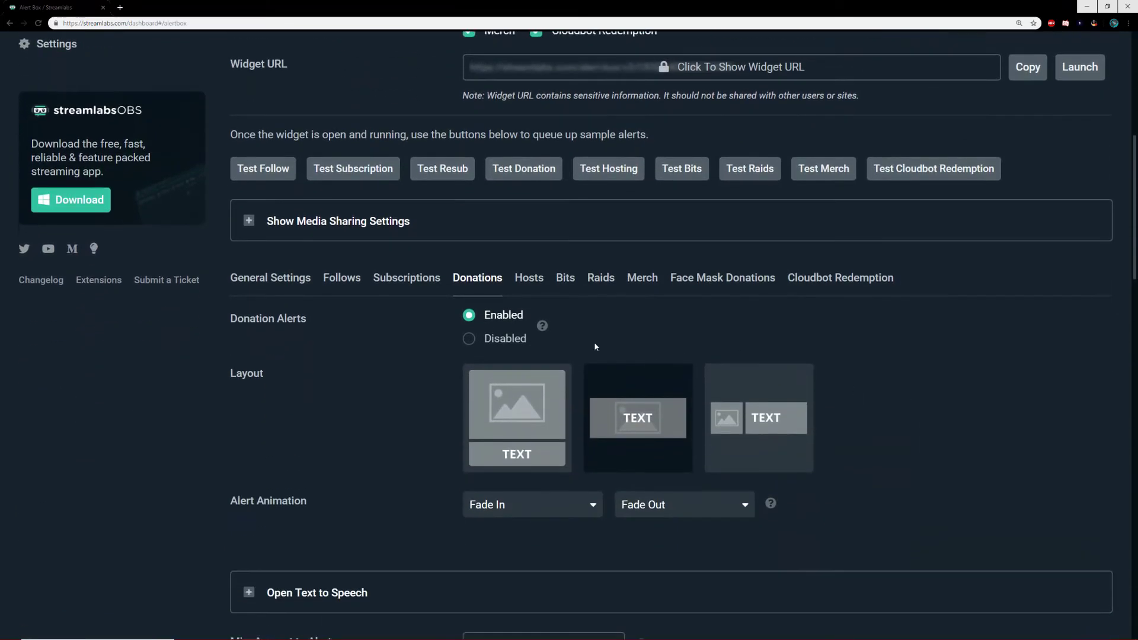
left_click(528, 282)
scroll(478, 422, "down", 2)
scroll(467, 420, "down", 2)
scroll(450, 401, "up", 3)
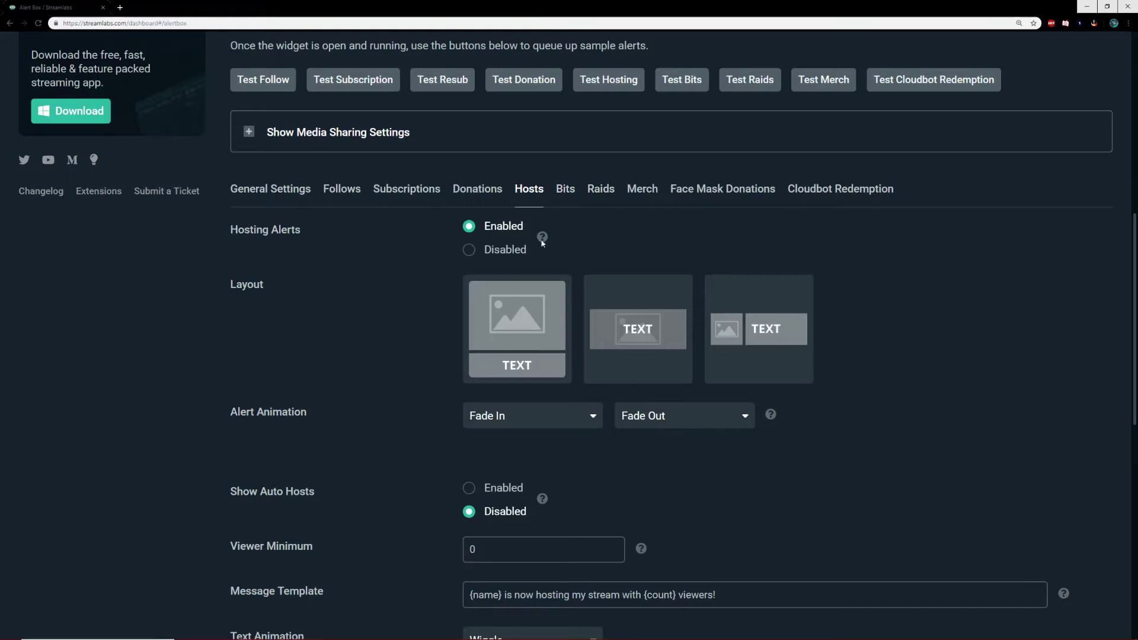
scroll(430, 389, "down", 4)
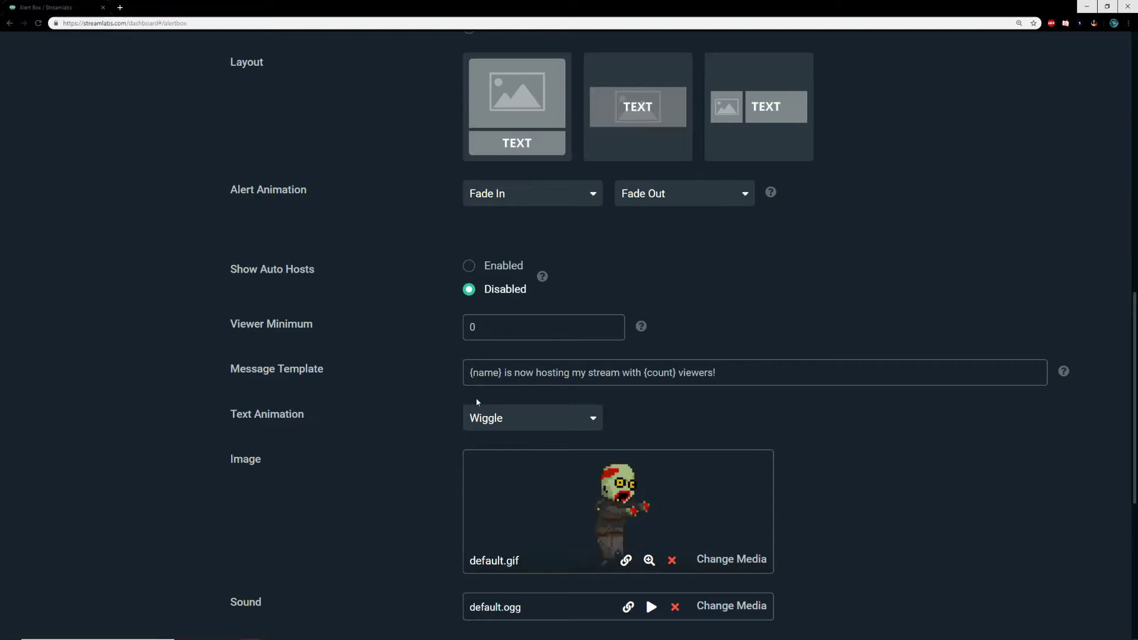
scroll(453, 393, "down", 5)
- Open the Bits alert settings and review the minimum bits, message template, media, sound volume and duration options
scroll(453, 388, "up", 10)
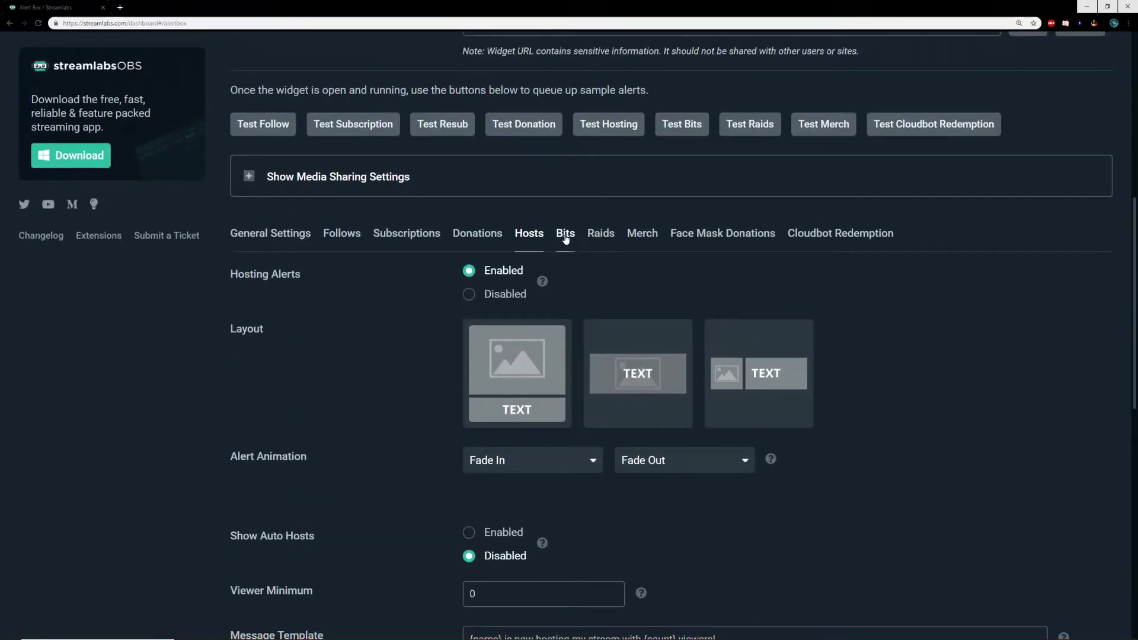
left_click(565, 238)
scroll(438, 403, "down", 3)
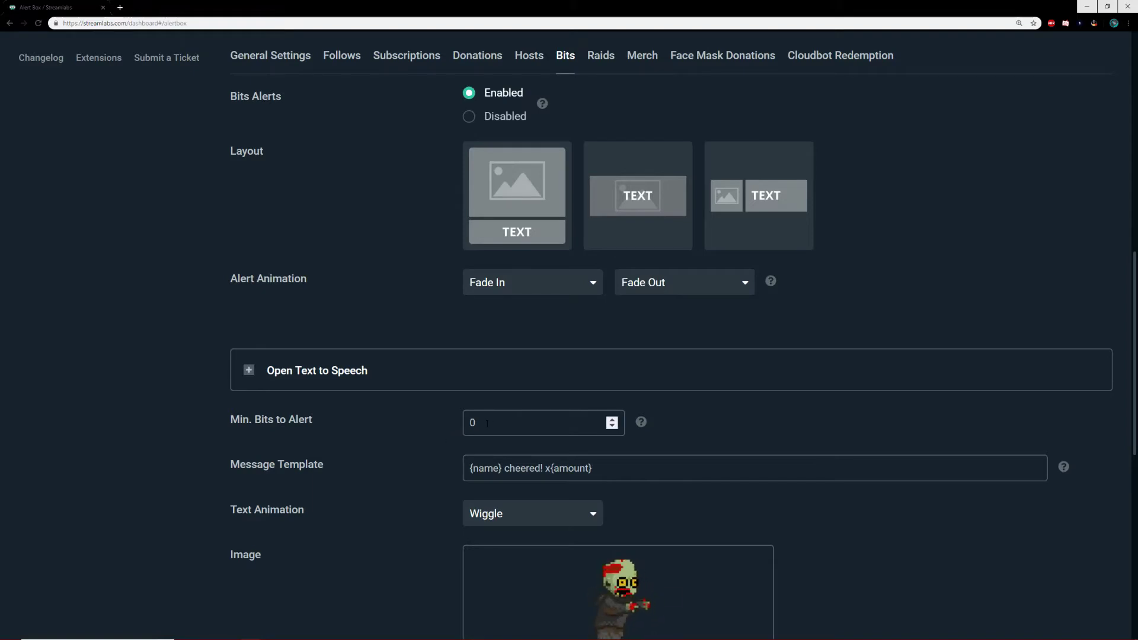
scroll(480, 428, "down", 2)
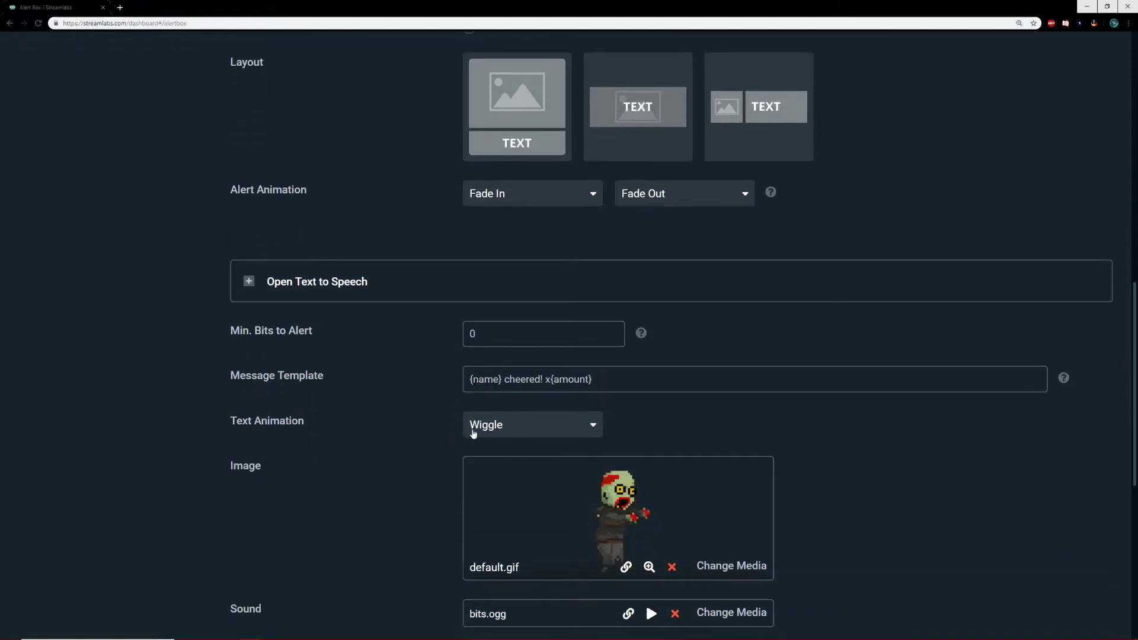
scroll(472, 434, "down", 2)
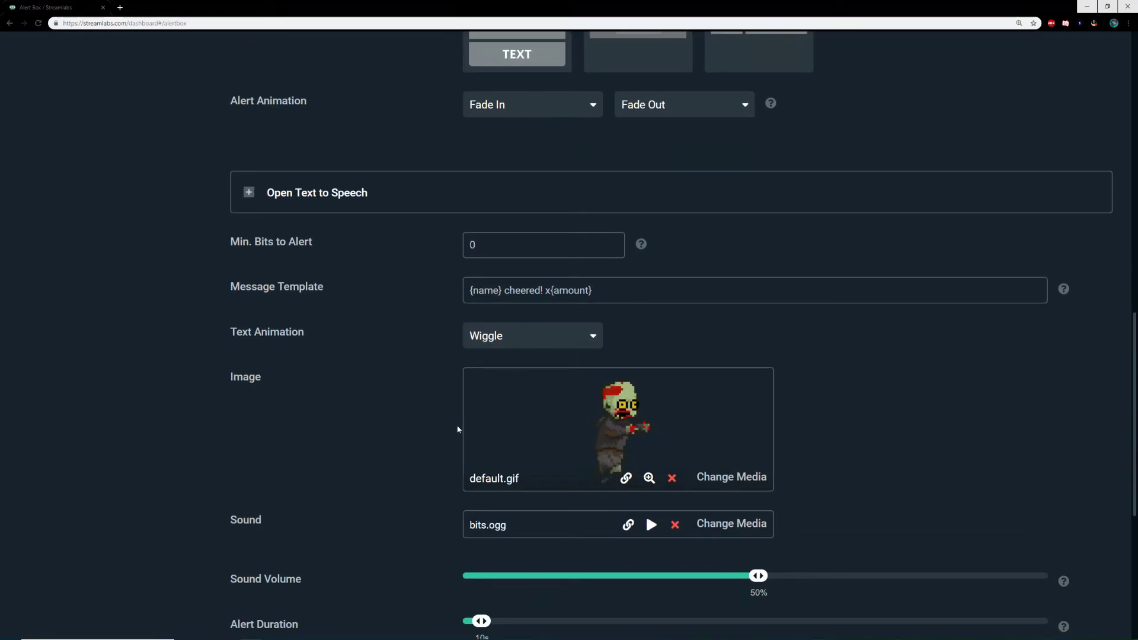
scroll(459, 424, "up", 1)
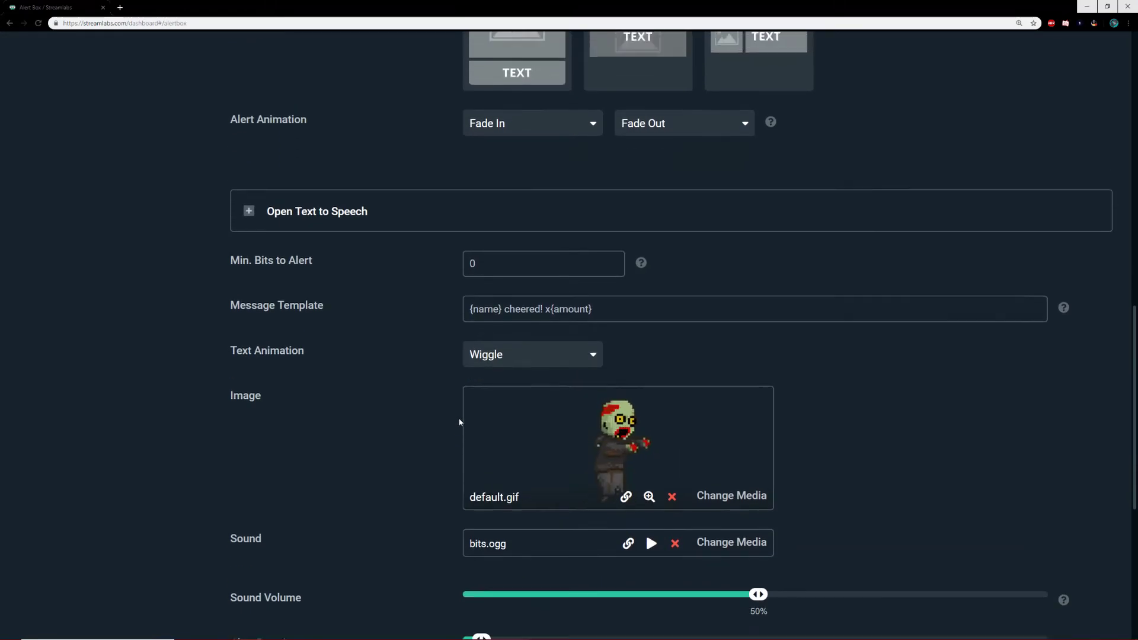
scroll(459, 422, "down", 6)
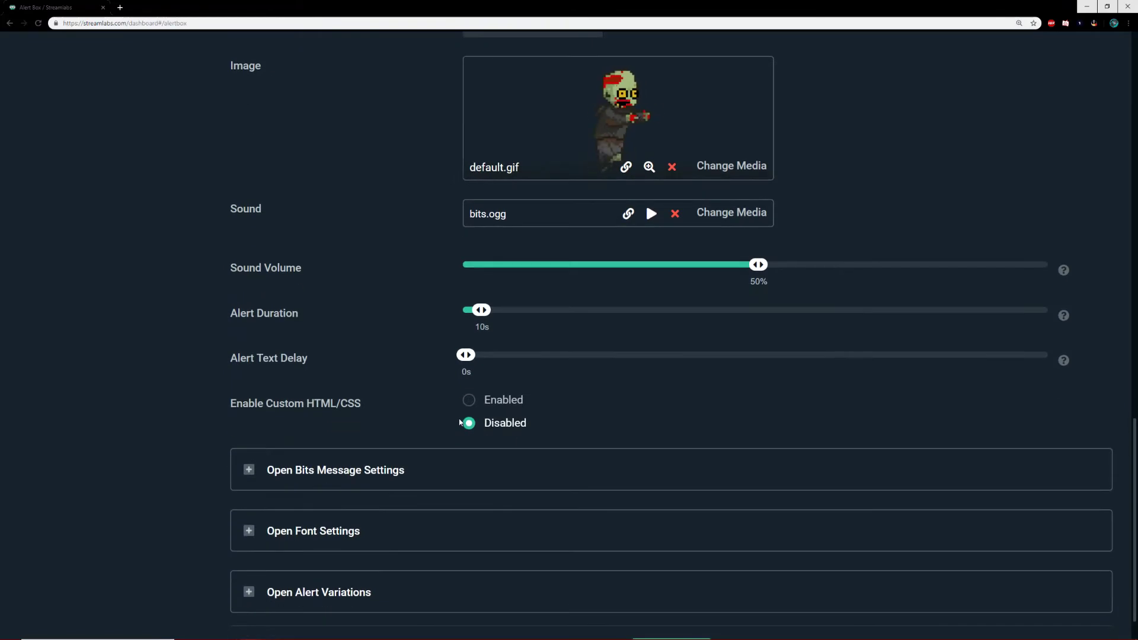
scroll(459, 421, "up", 10)
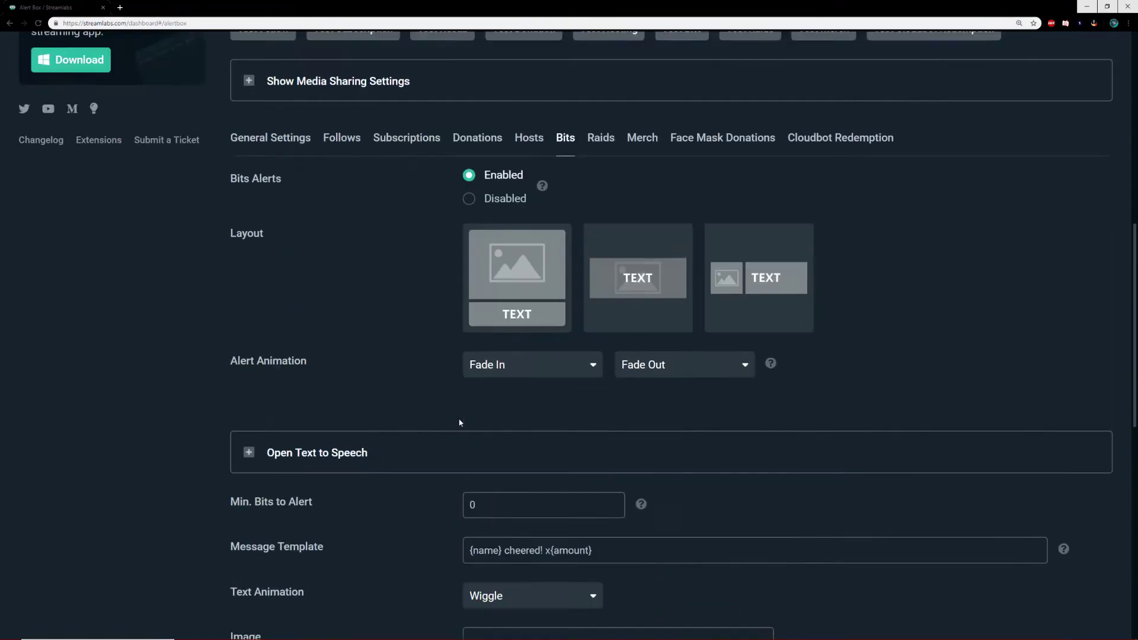
- Review the Raids alert settings, followed by the Merch alert's message template, product image and sound options
scroll(459, 422, "up", 1)
left_click(599, 189)
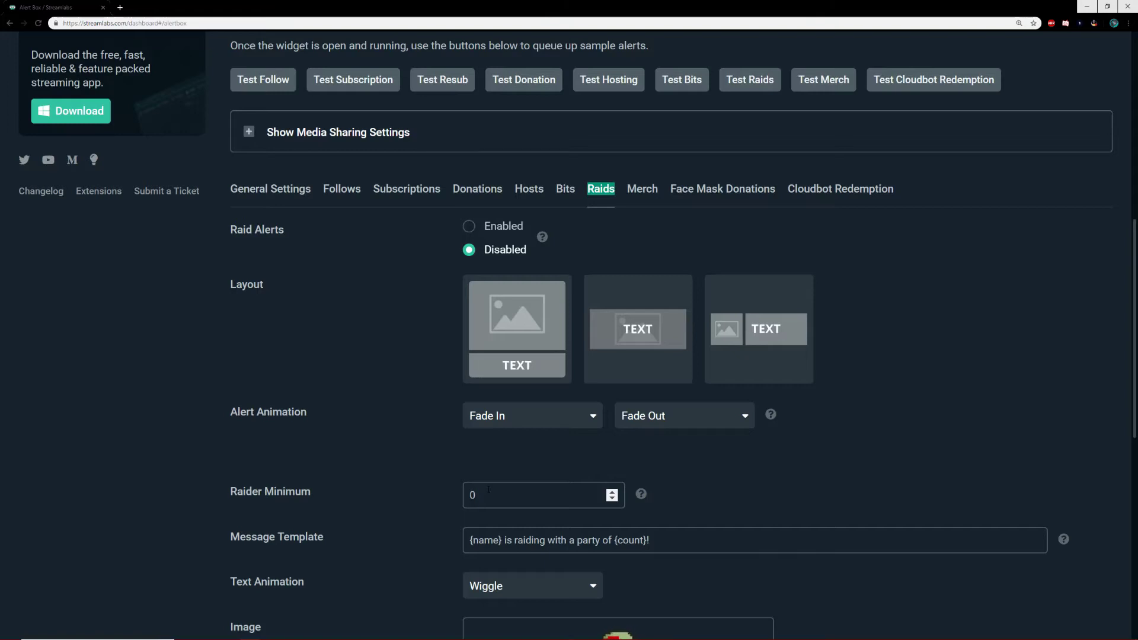
left_click(649, 200)
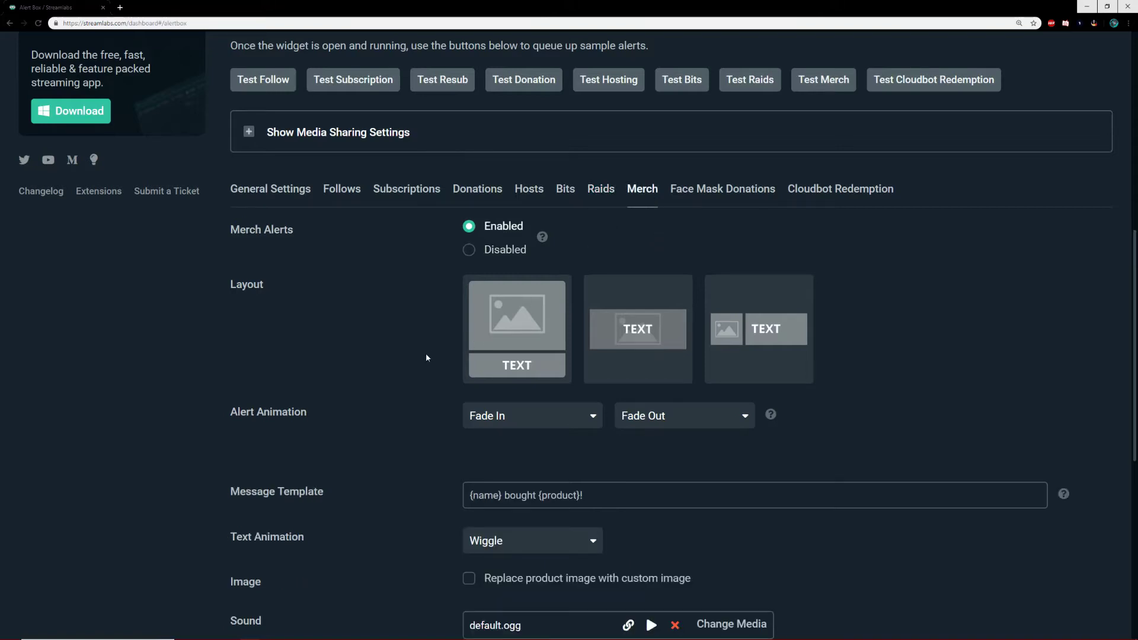
scroll(426, 357, "down", 3)
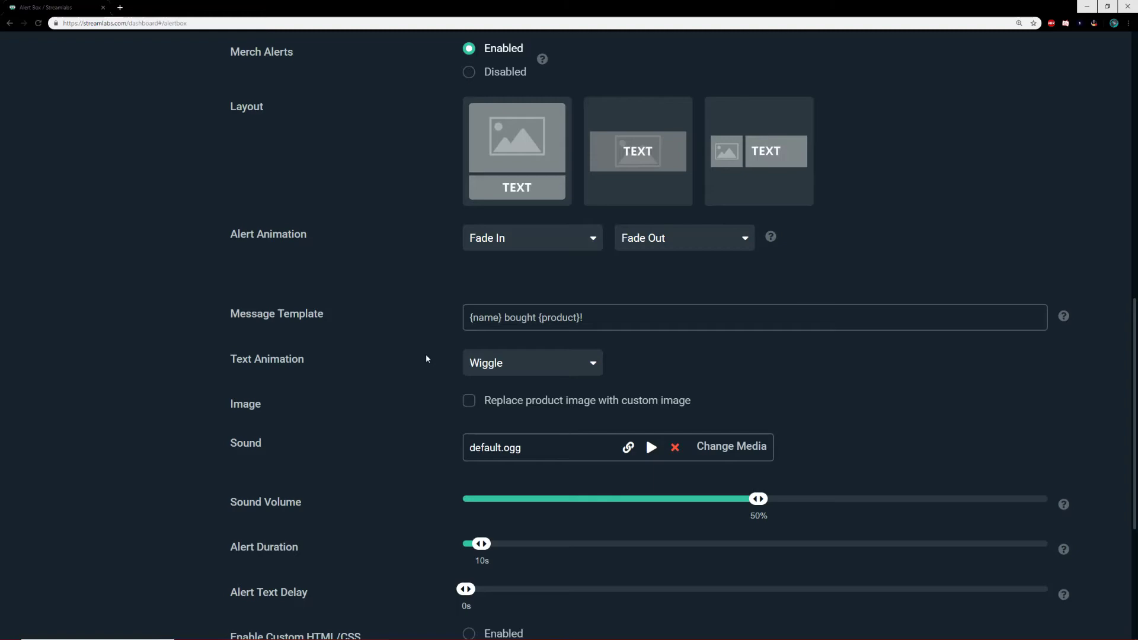
scroll(426, 357, "down", 2)
- Open the Face Mask Donations alert settings
scroll(426, 357, "up", 5)
left_click(727, 189)
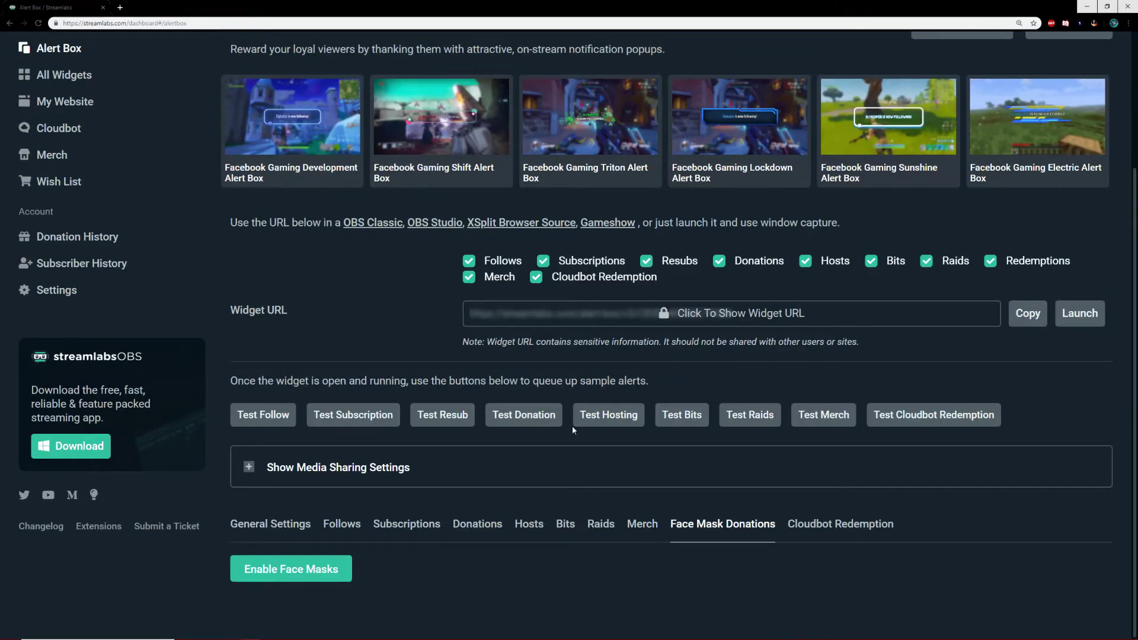
- Try to enable face masks, decline adding PayPal, and review the Face Masks page's enabling steps
left_click(326, 571)
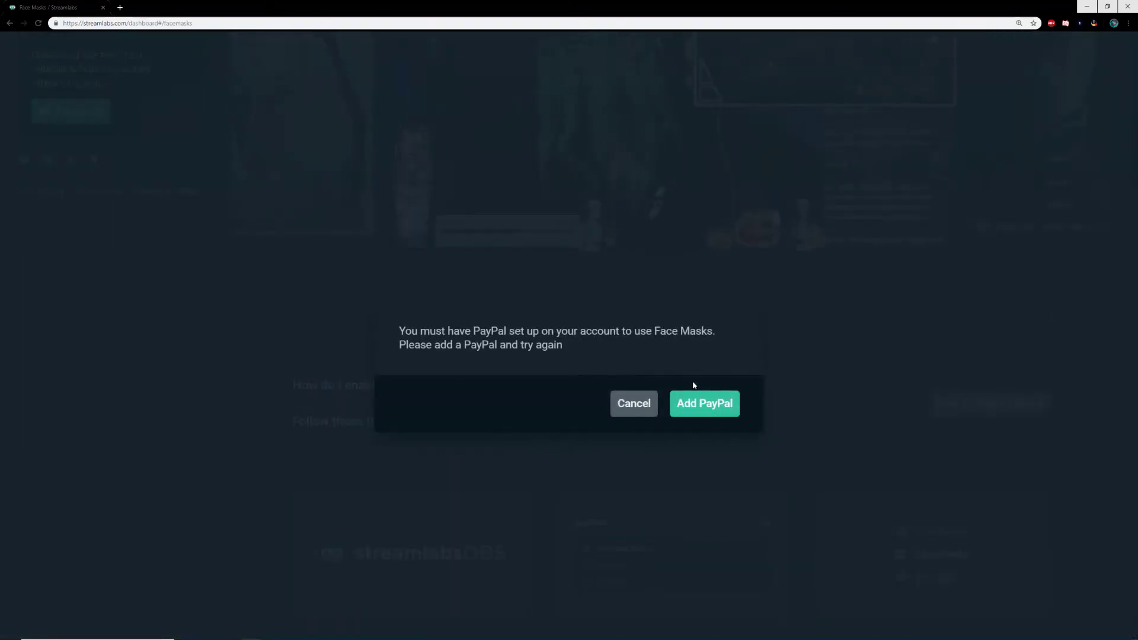
left_click(638, 405)
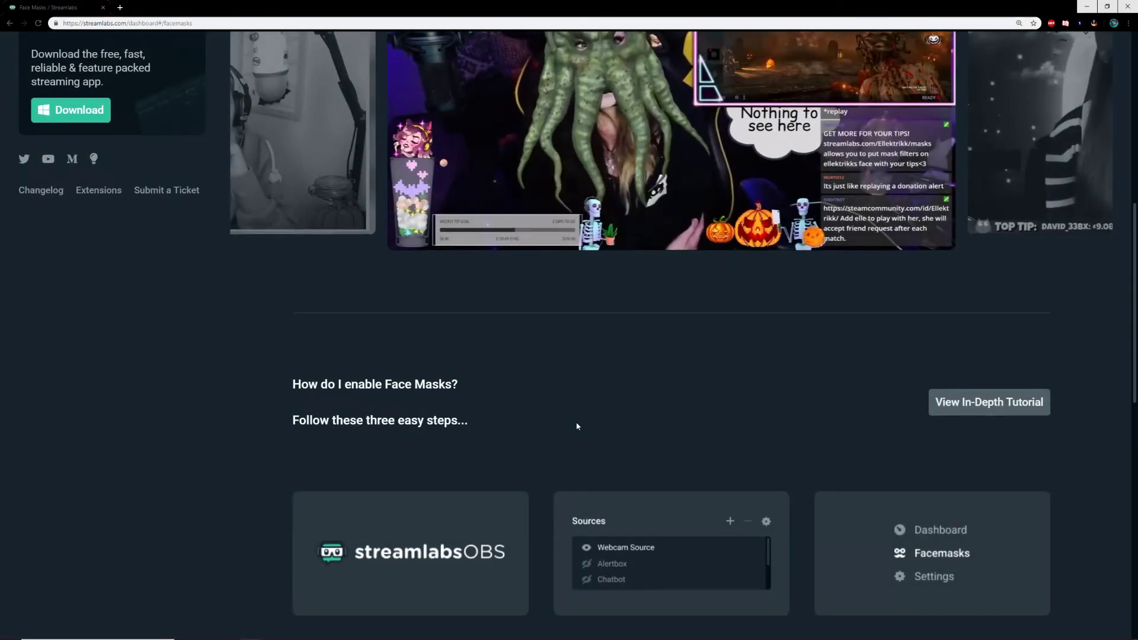
scroll(574, 422, "down", 5)
scroll(554, 414, "up", 8)
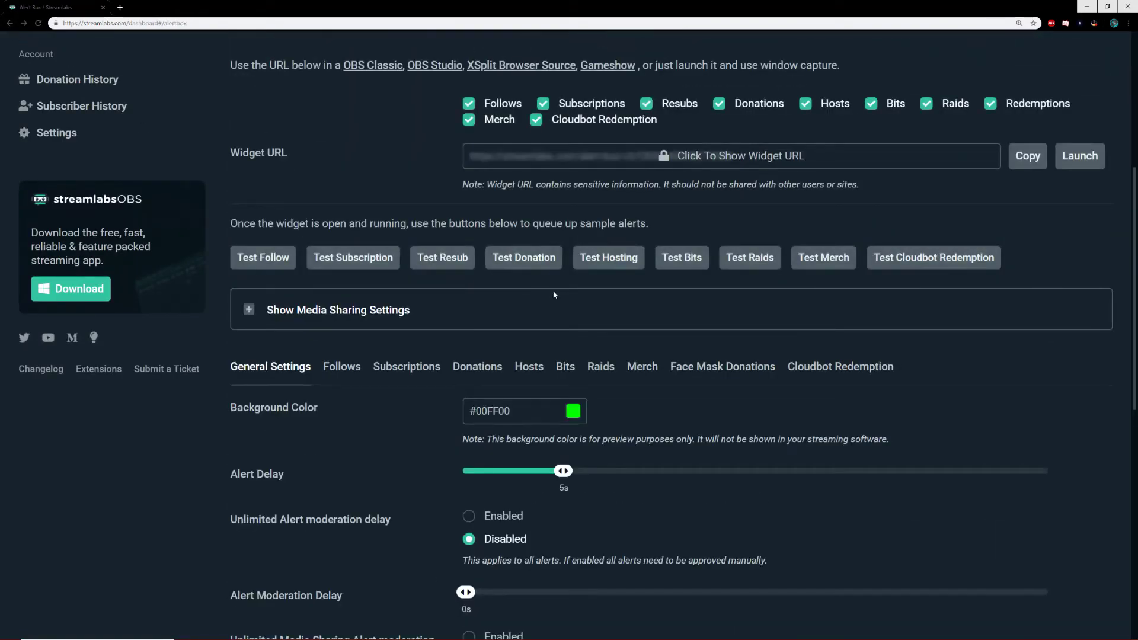
- Save the alert box's general settings with the current layout, delay and profanity filter options
scroll(716, 364, "down", 9)
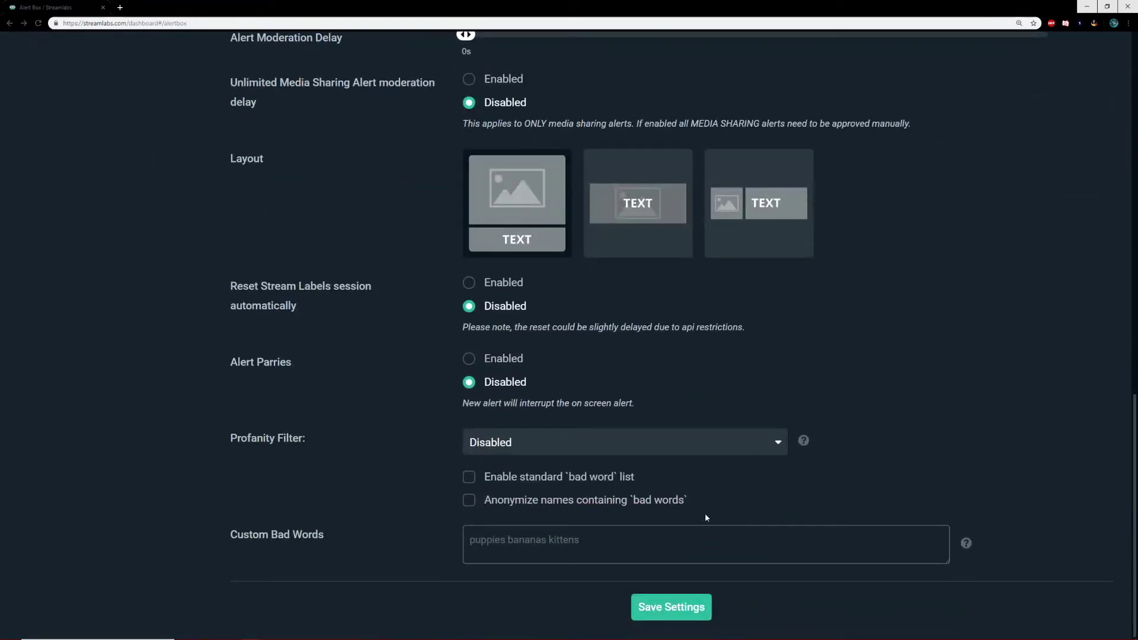
left_click(681, 612)
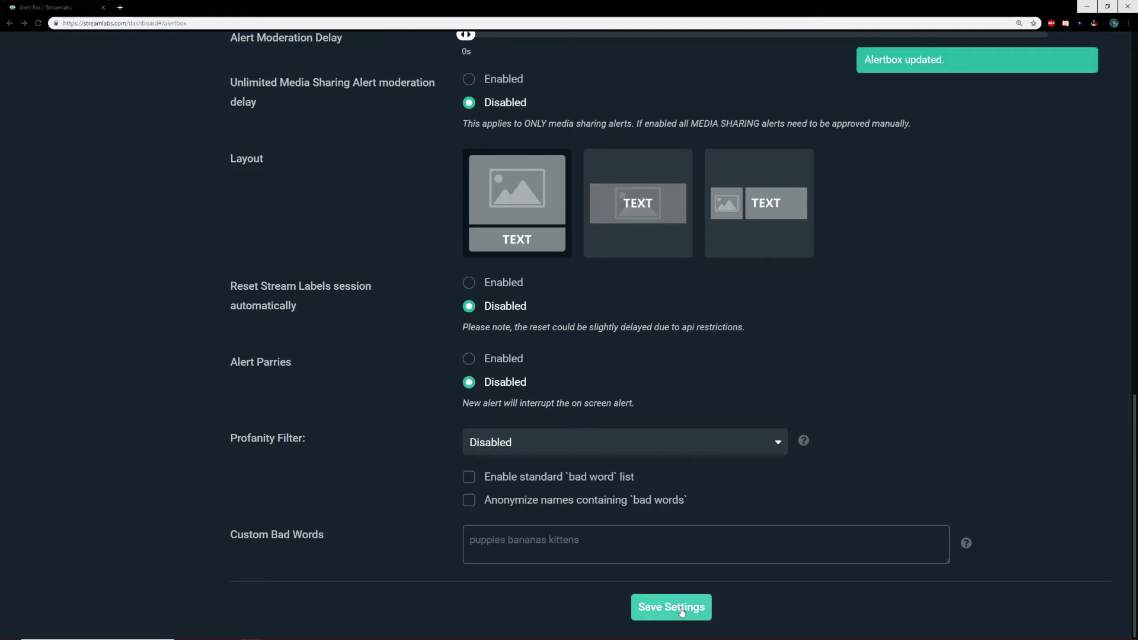
- Launch the alert box widget in its own window, close it, and copy the widget URL
scroll(1074, 269, "up", 11)
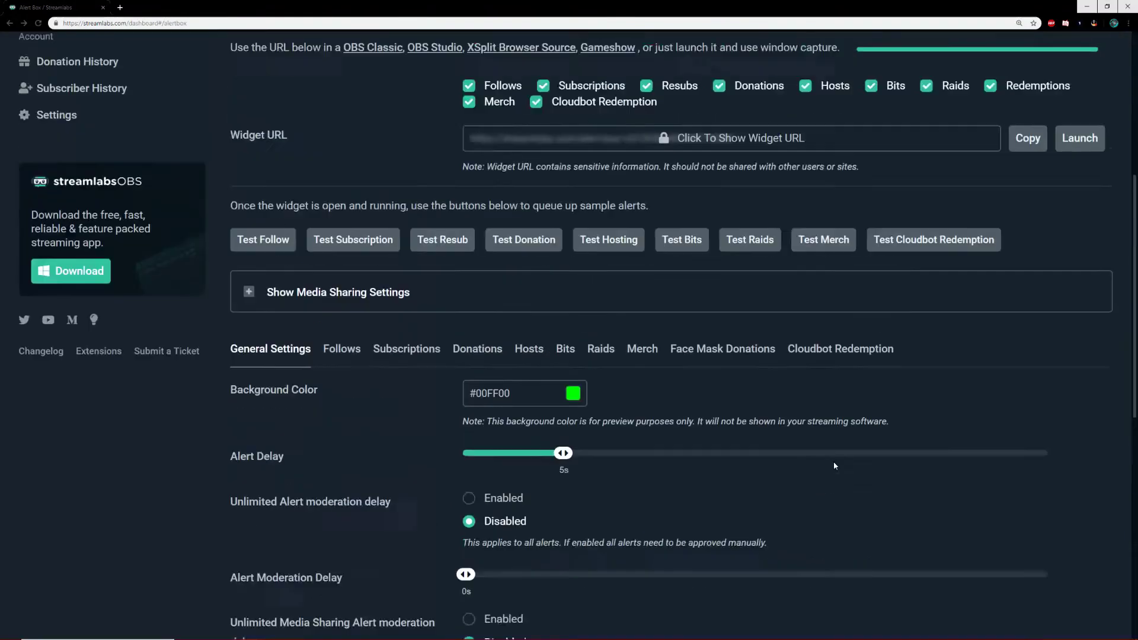
left_click(1074, 268)
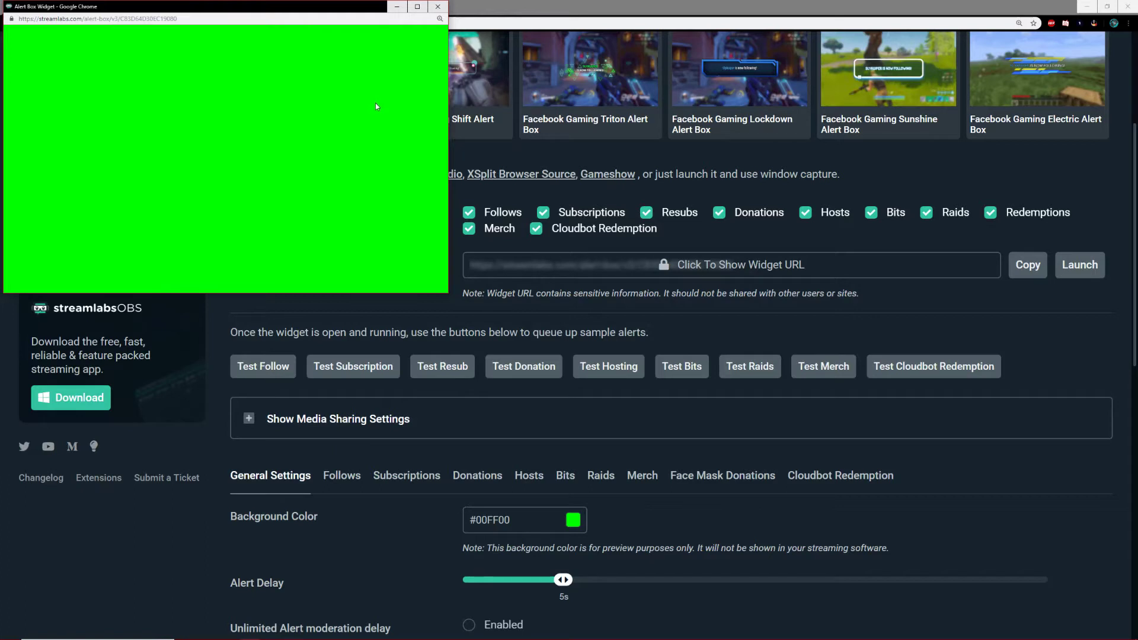
left_click(438, 8)
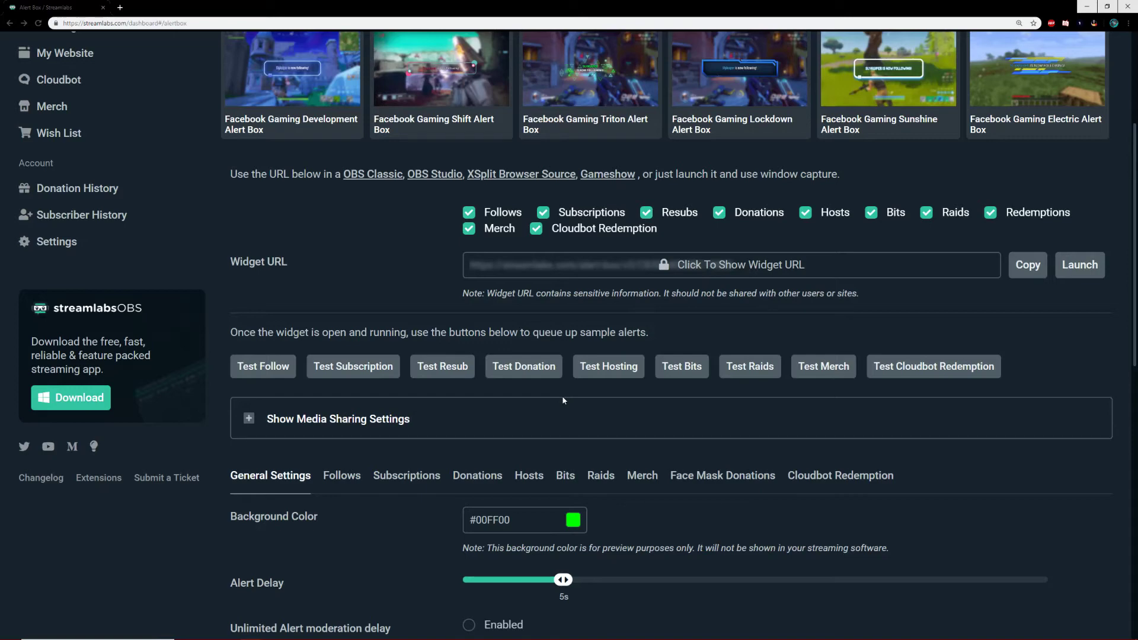
left_click(1028, 267)
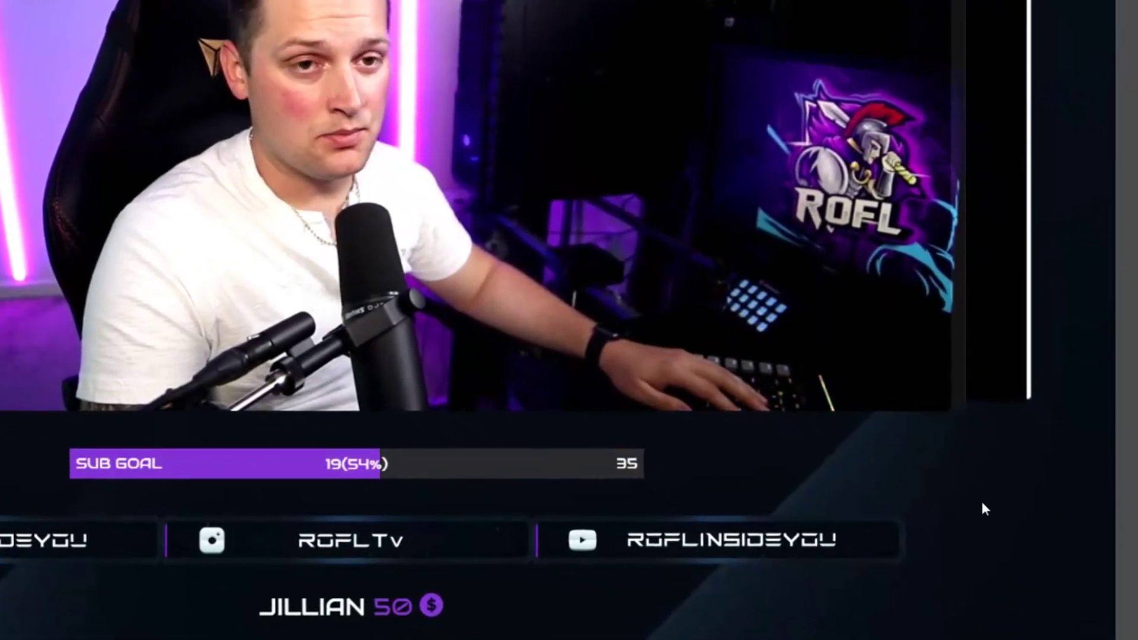
- Switch to OBS Studio and add a Browser source to the scene, using the existing Streamlabs Alerts source with Make source visible enabled
right_click(685, 300)
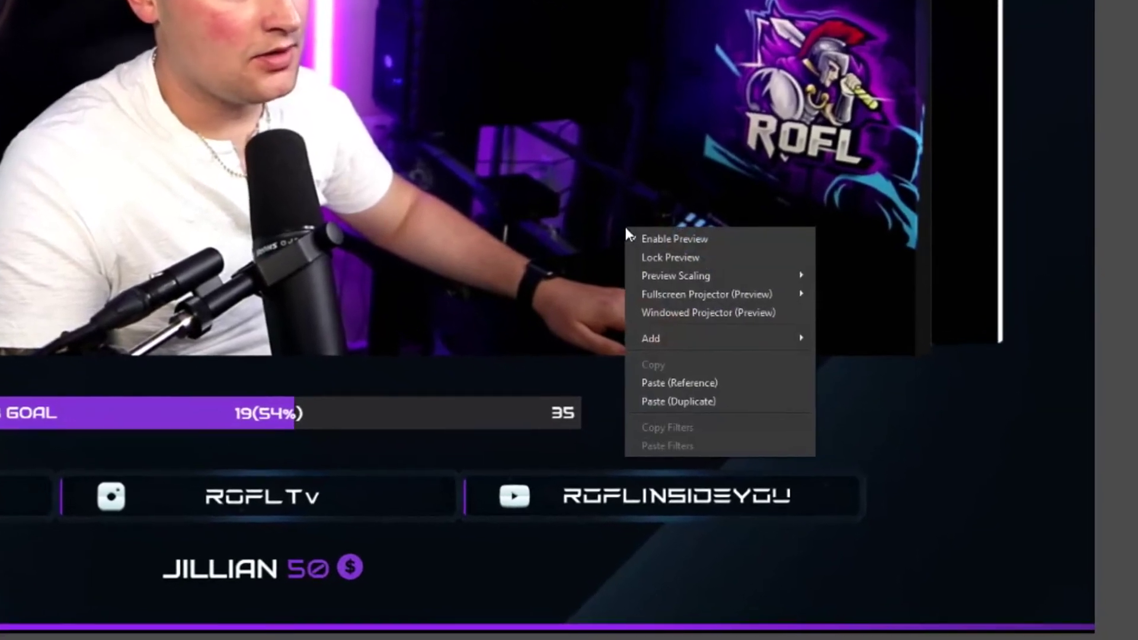
mouse_move(714, 339)
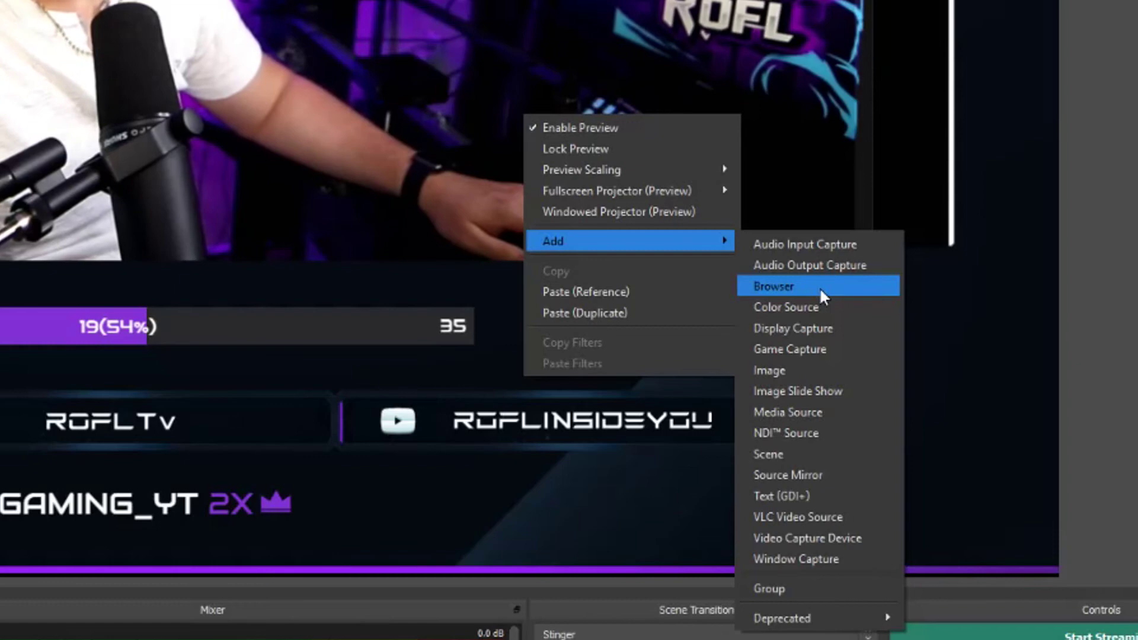
left_click(819, 287)
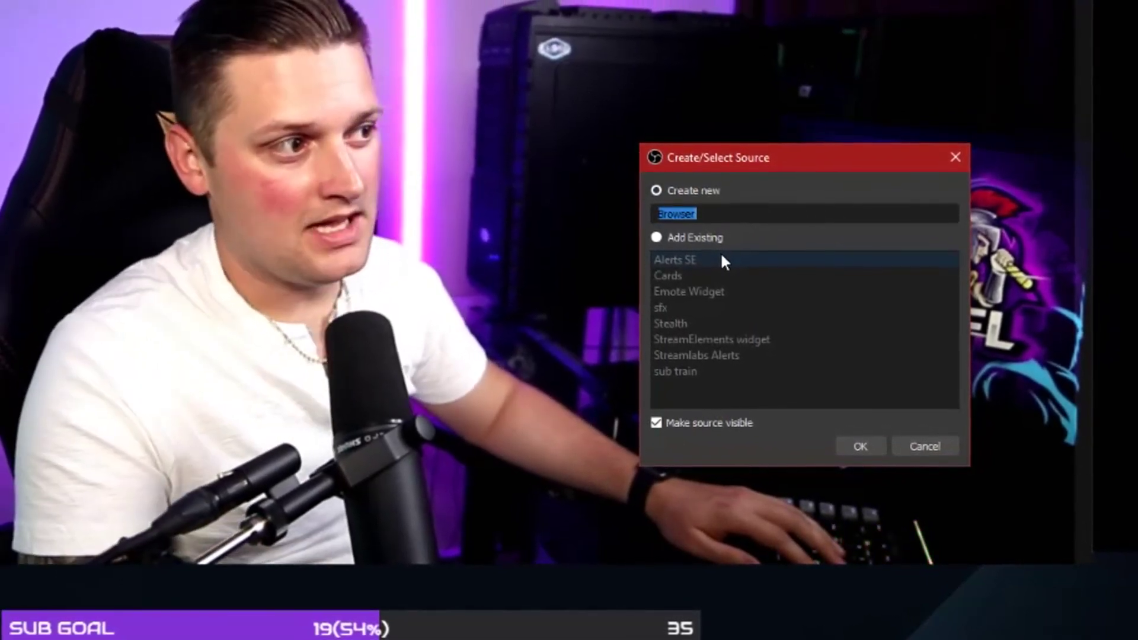
type("Streamlab")
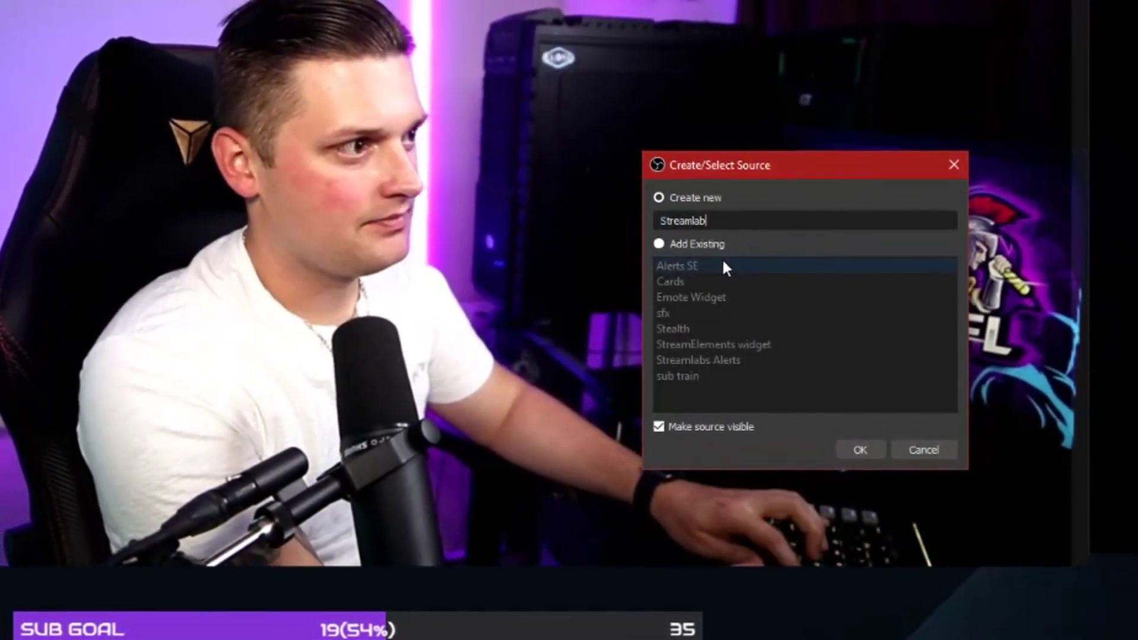
type("s Alerts")
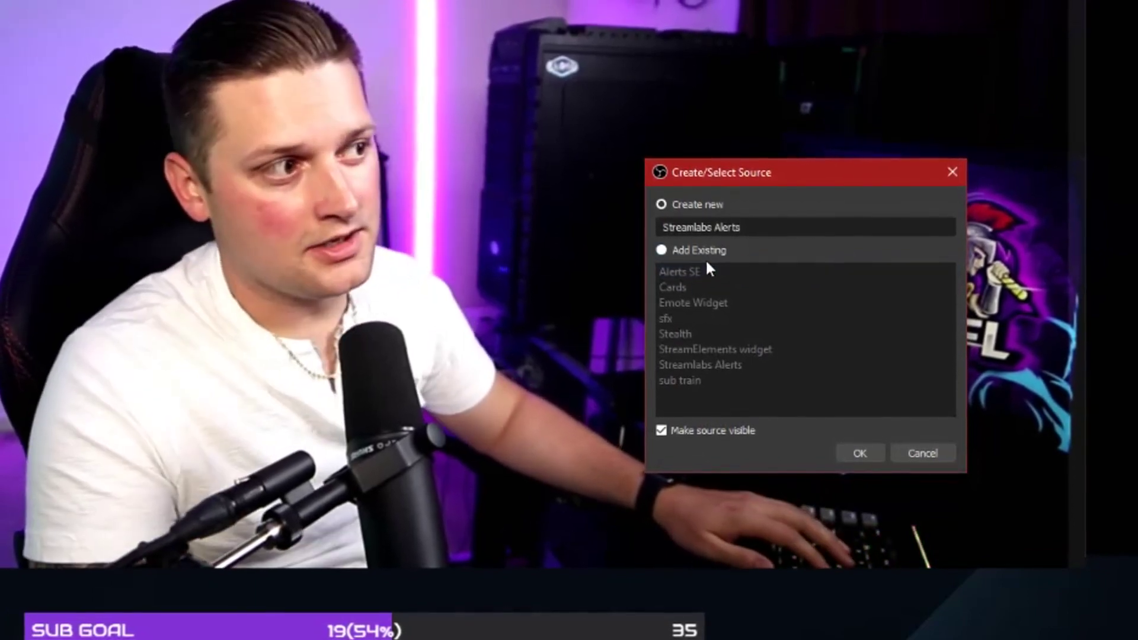
left_click(704, 256)
left_click(719, 375)
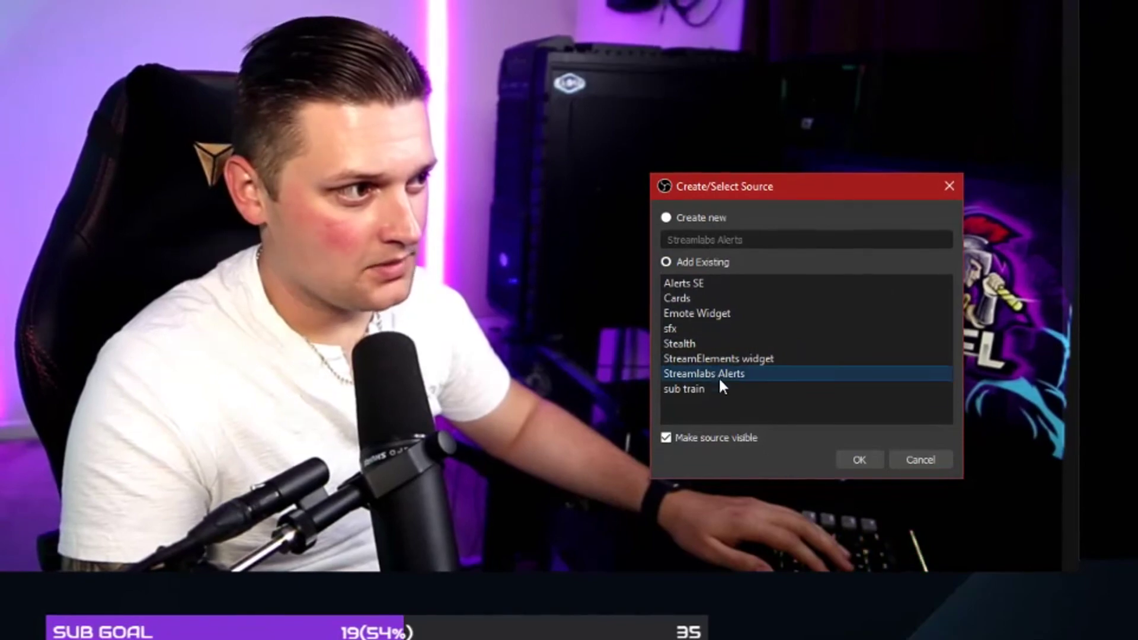
left_click(864, 461)
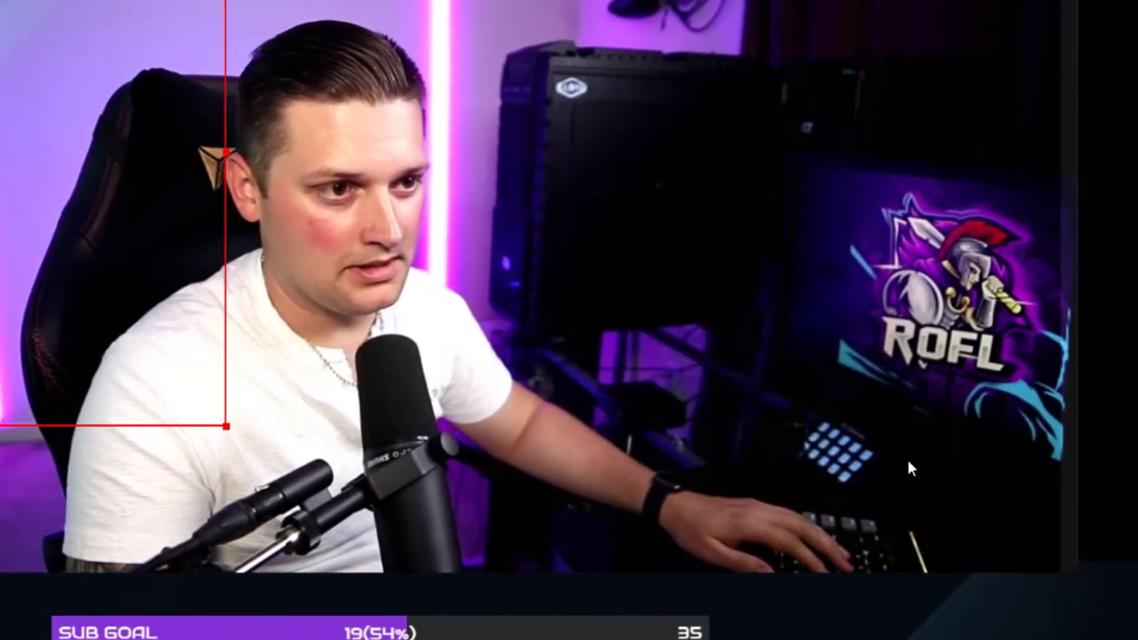